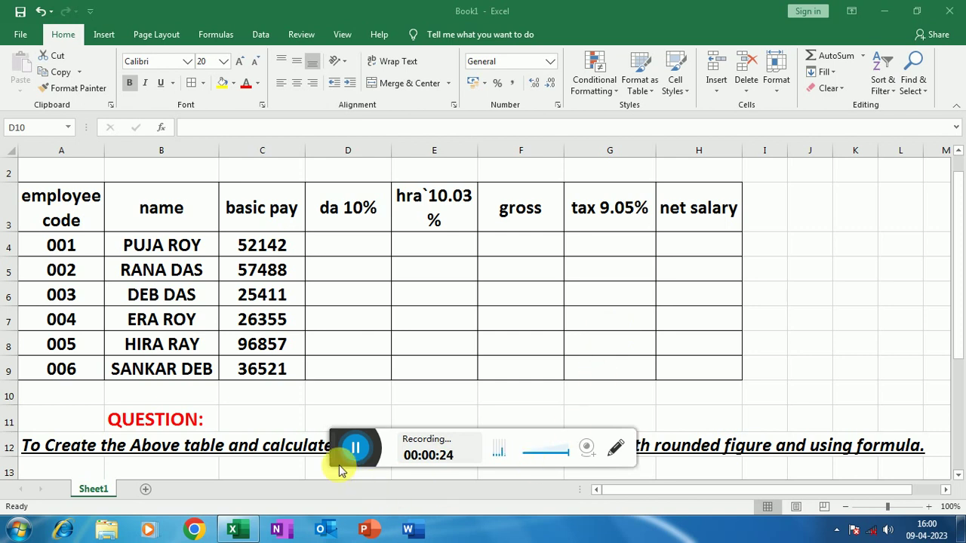
# Enter 001 in J3 beside the table, where it shows as 1.
pyautogui.moveTo(344, 467); pyautogui.dragTo(683, 427)
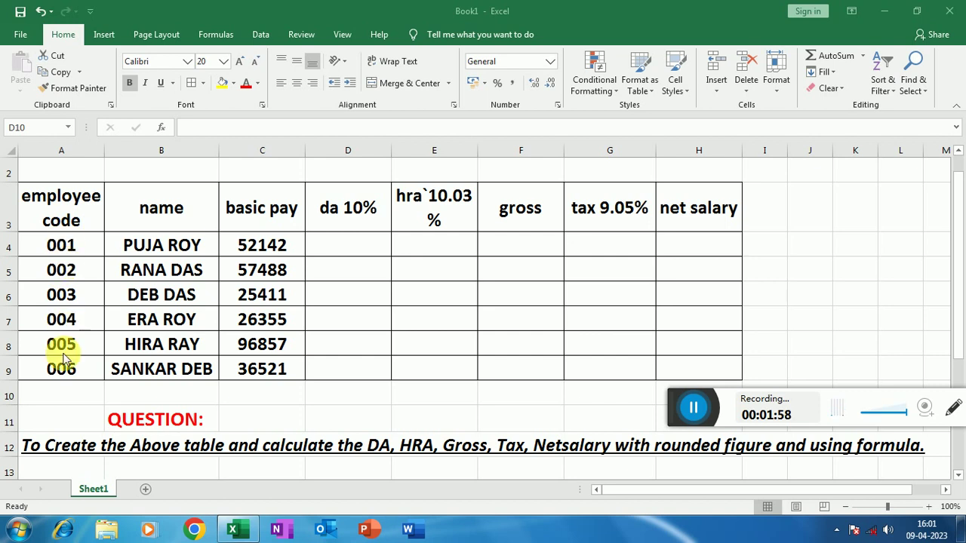
pyautogui.click(814, 213)
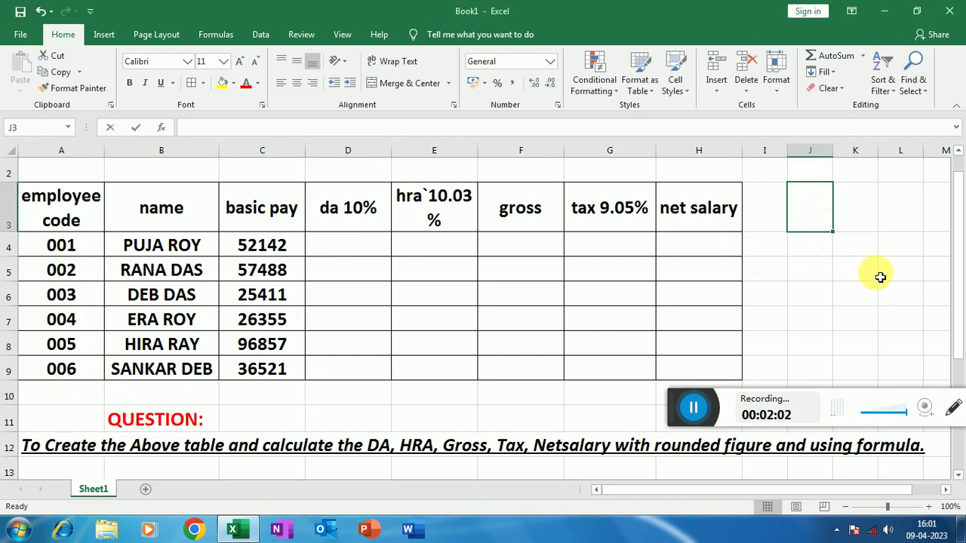
pyautogui.write('001')
pyautogui.click(812, 253)
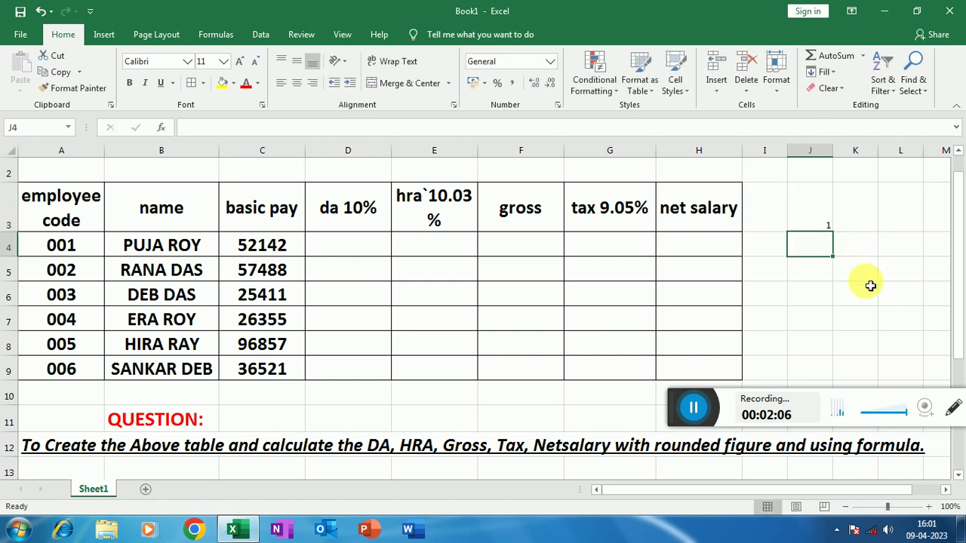
# Set cells K3:K7 to the Text number format.
pyautogui.click(867, 215)
pyautogui.moveTo(867, 216); pyautogui.dragTo(869, 320)
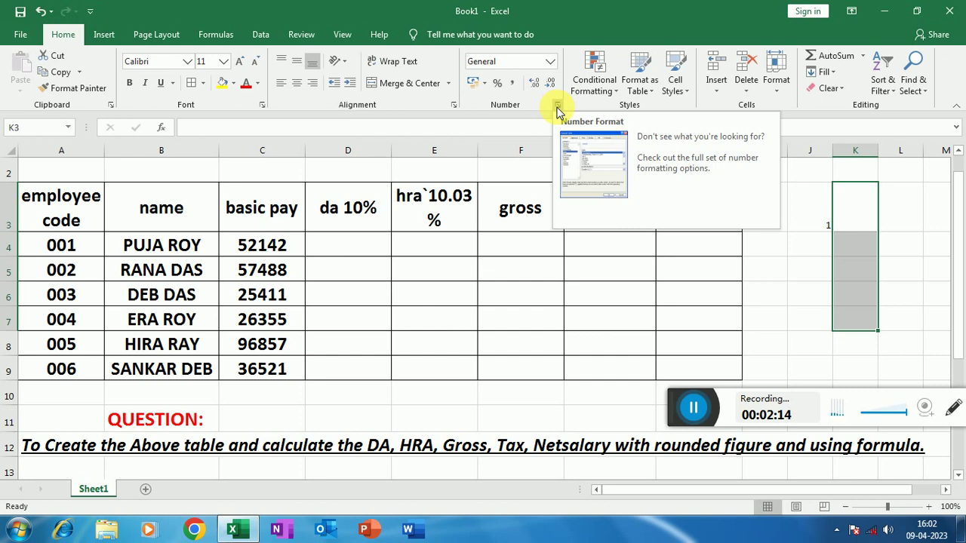
pyautogui.click(550, 62)
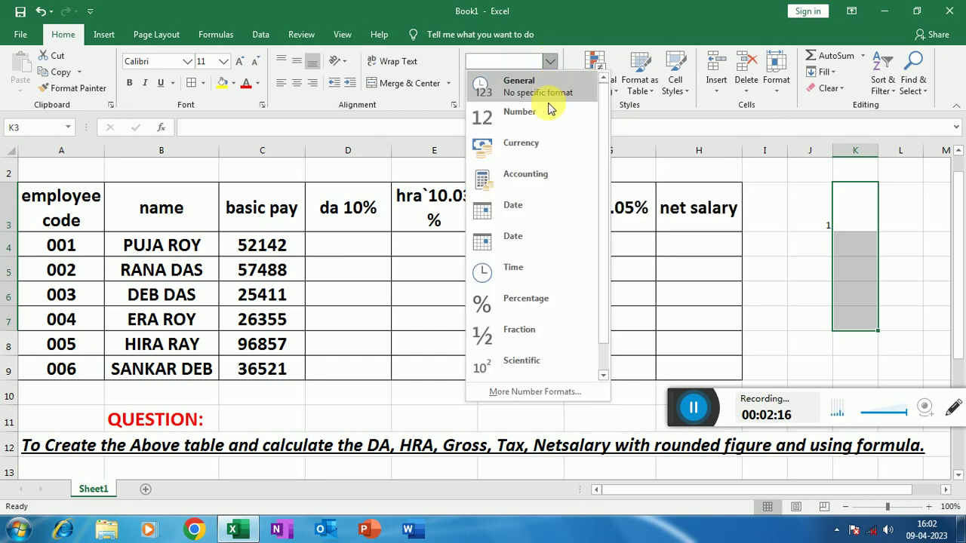
pyautogui.scroll(-1, 534, 318)
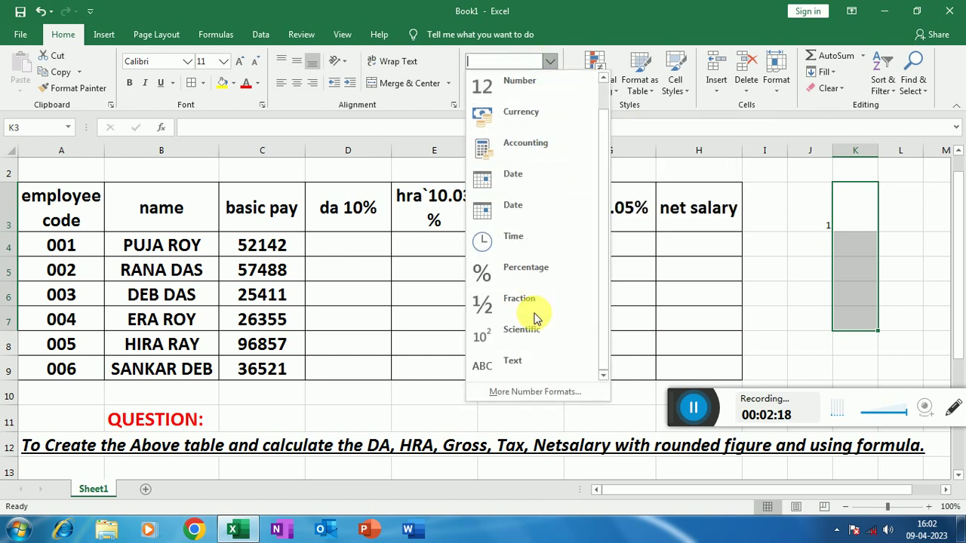
pyautogui.click(530, 370)
# Enter 001 in K3 and 002 in K4, keeping their leading zeros.
pyautogui.click(872, 221)
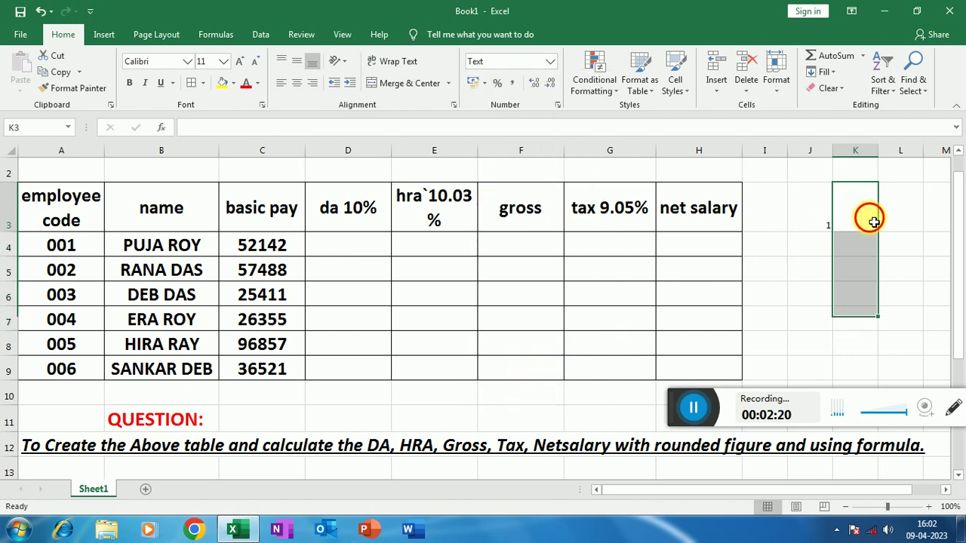
pyautogui.write('001')
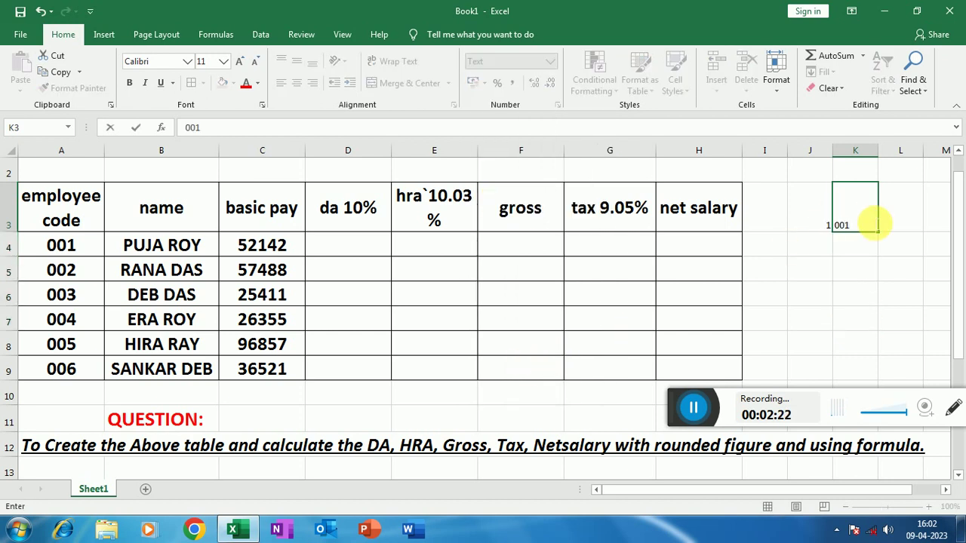
pyautogui.press('Return')
pyautogui.write('001')
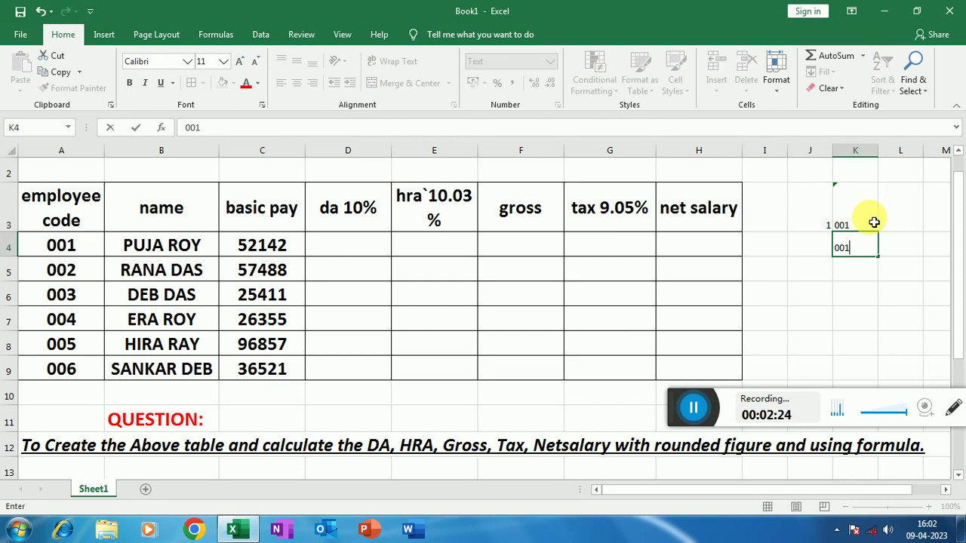
pyautogui.write('002')
pyautogui.press('Return')
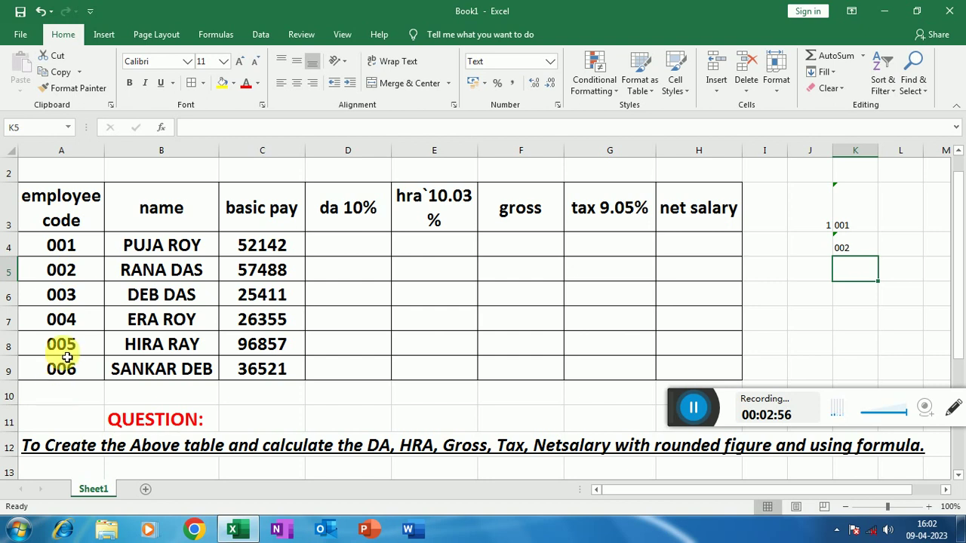
# Clear the employee codes in A4:A9 and reselect the emptied cells.
pyautogui.moveTo(66, 243); pyautogui.dragTo(71, 392)
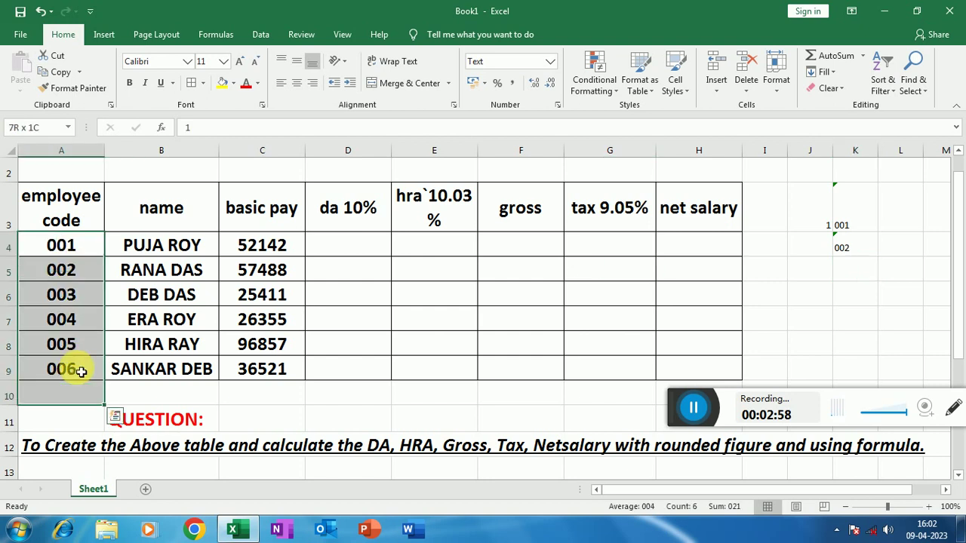
pyautogui.press('Delete')
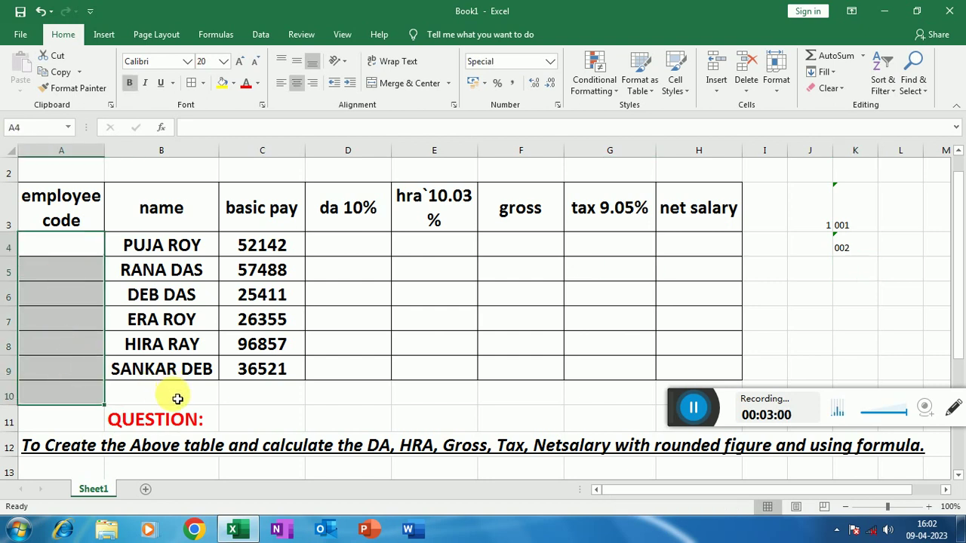
pyautogui.click(173, 394)
pyautogui.moveTo(71, 244); pyautogui.dragTo(69, 270)
pyautogui.moveTo(71, 319); pyautogui.dragTo(62, 382)
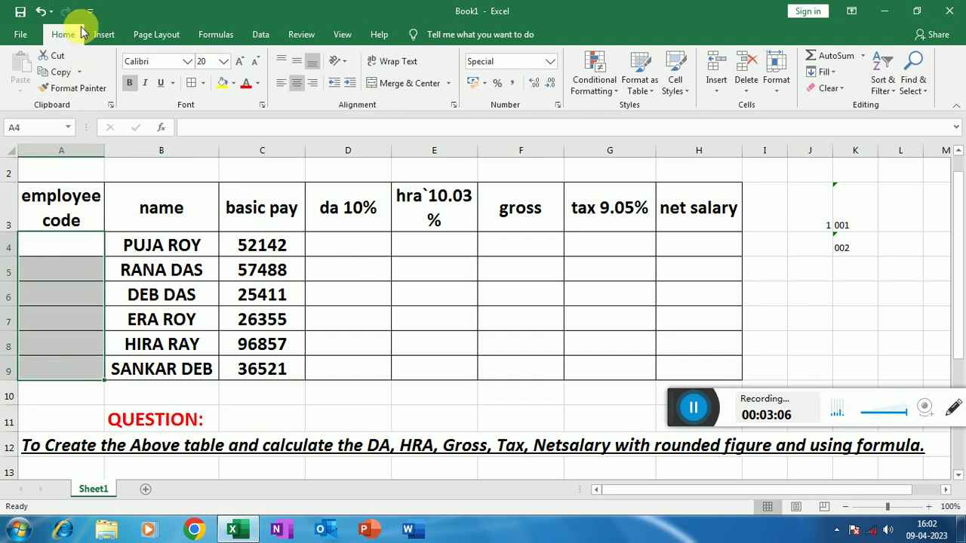
# Apply the custom number format 000 to the code cells.
pyautogui.click(557, 105)
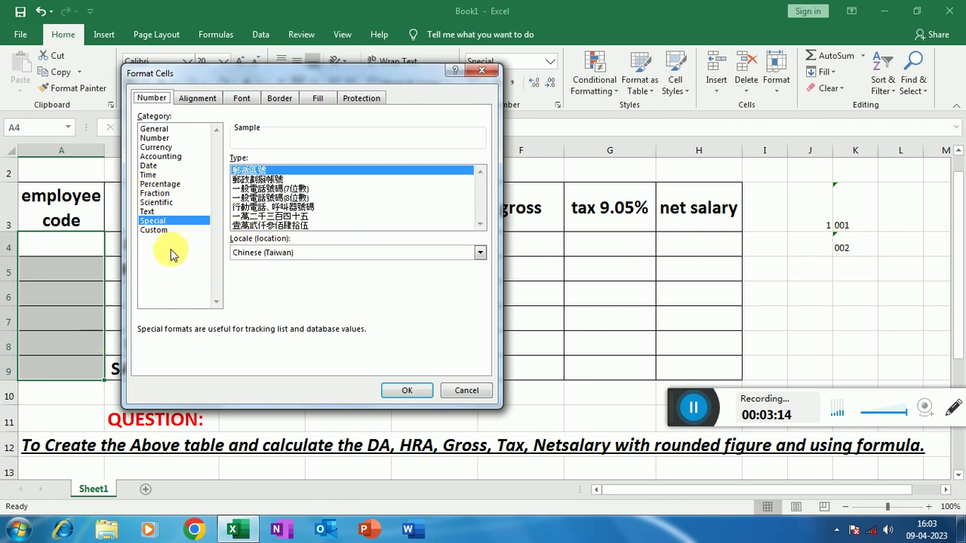
pyautogui.click(157, 230)
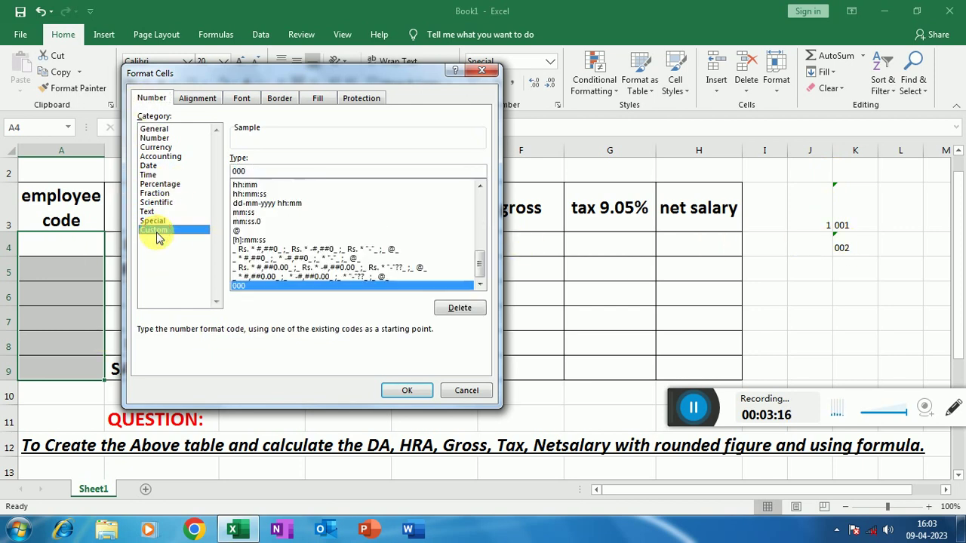
pyautogui.click(257, 173)
pyautogui.press('BackSpace')
pyautogui.press('BackSpace')
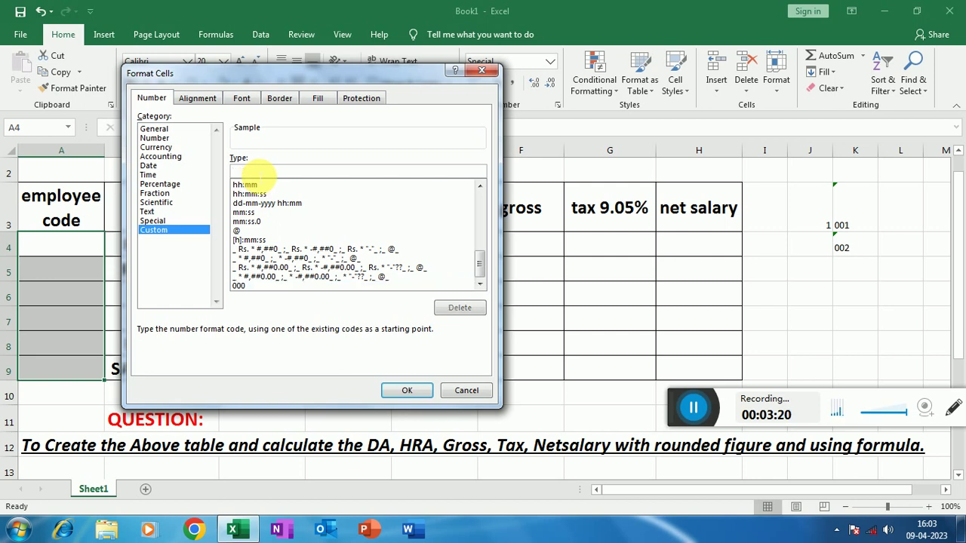
pyautogui.write('000')
pyautogui.click(411, 393)
# Enter codes 001 and 002 in A4 and A5, then extend the series through A9.
pyautogui.click(67, 249)
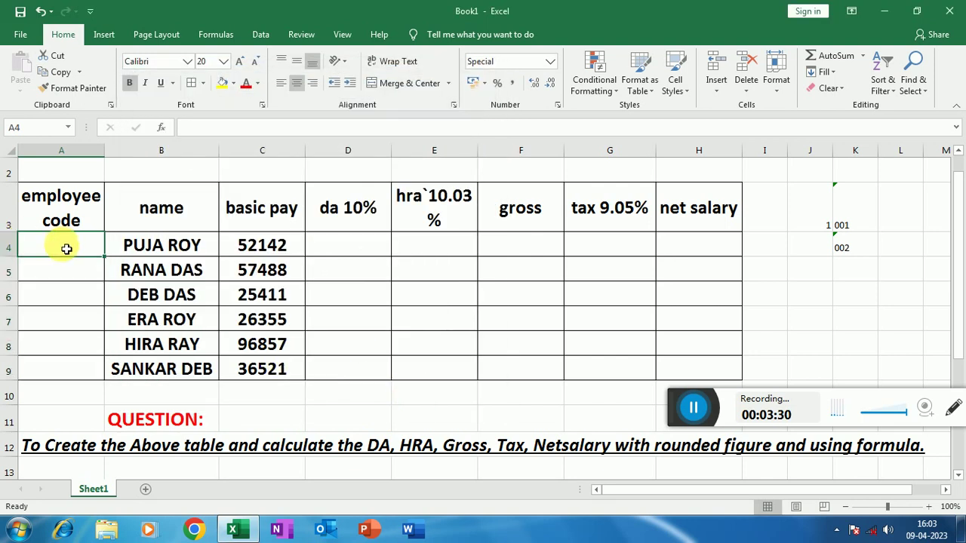
pyautogui.write('001')
pyautogui.press('Return')
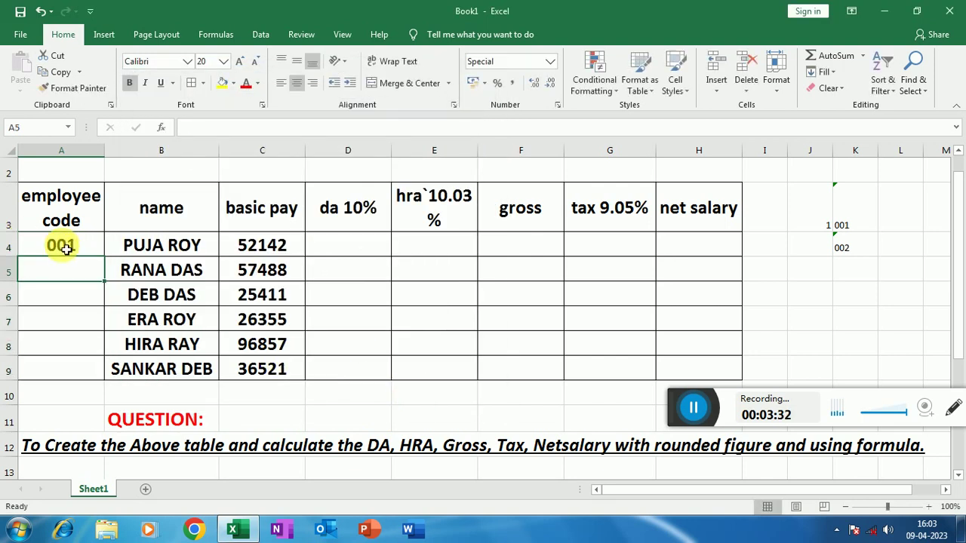
pyautogui.write('002')
pyautogui.press('Return')
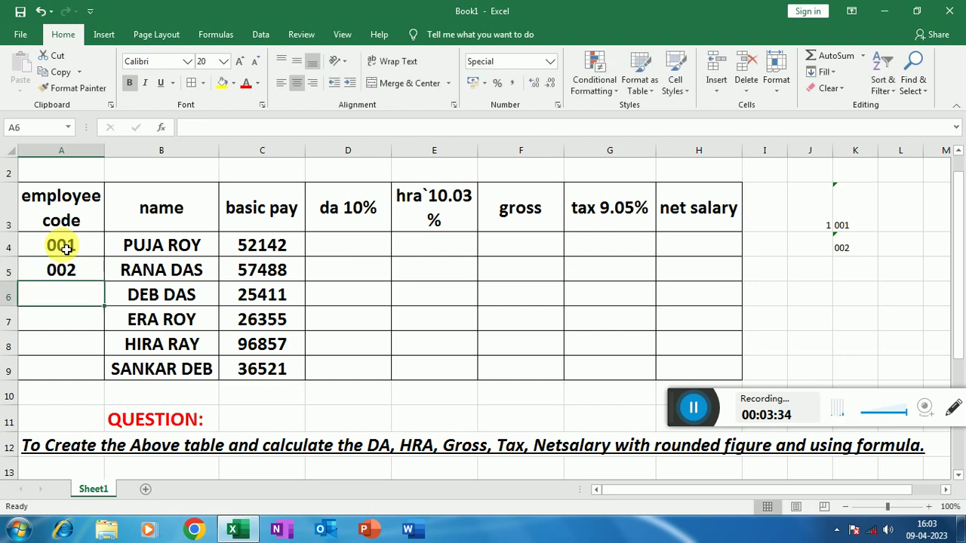
pyautogui.moveTo(80, 255); pyautogui.dragTo(105, 385)
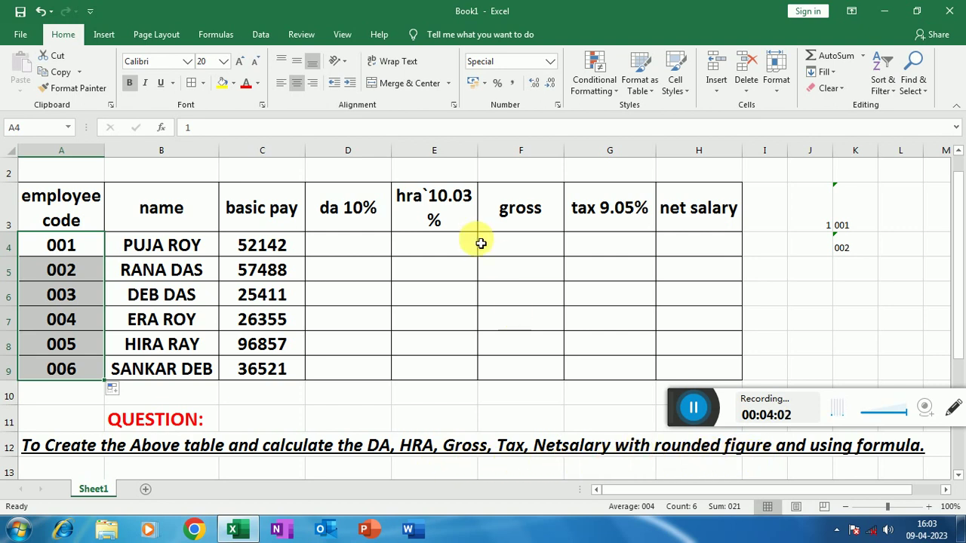
pyautogui.click(364, 247)
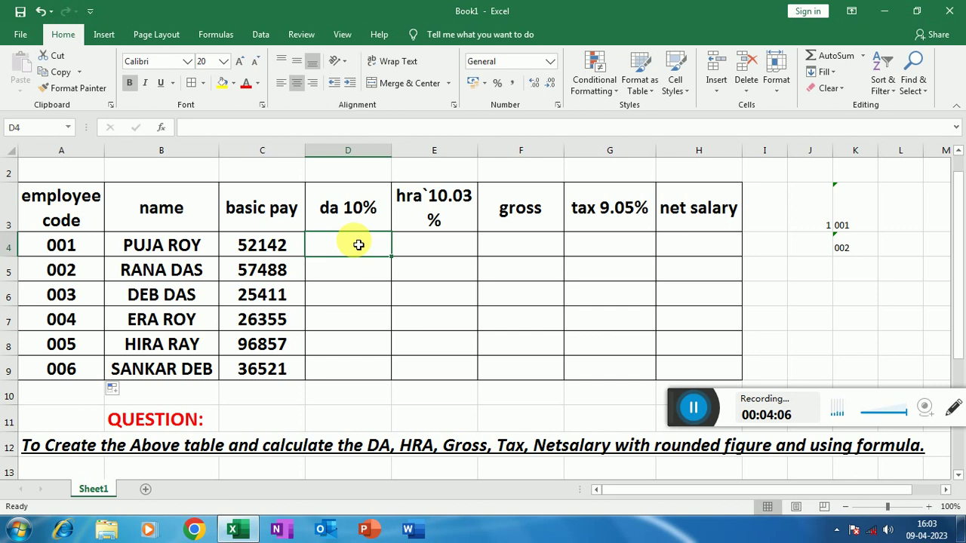
pyautogui.write('=')
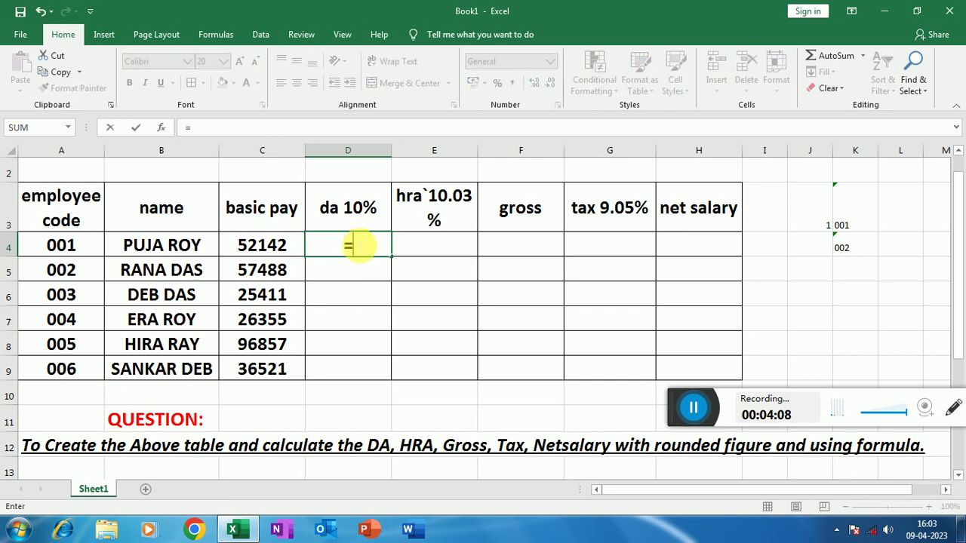
pyautogui.click(265, 249)
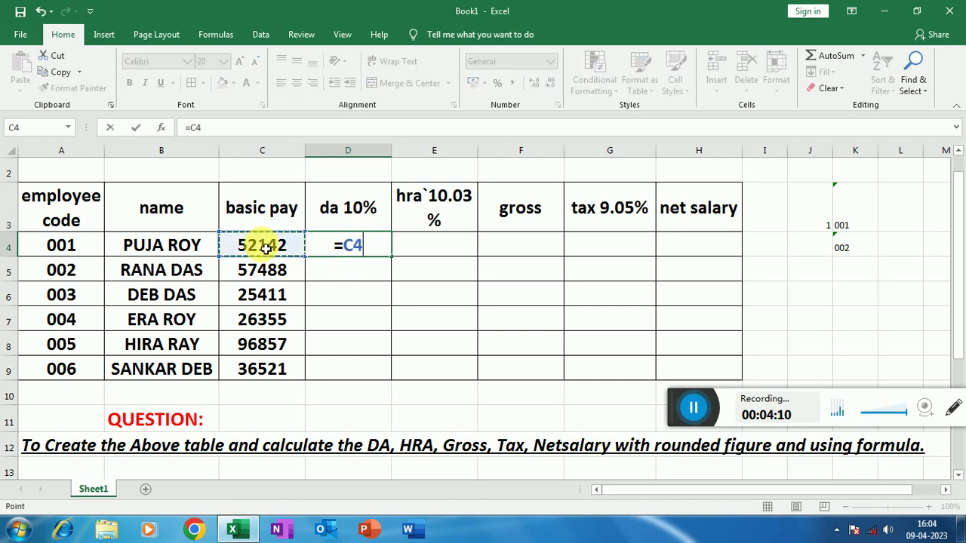
pyautogui.write('*')
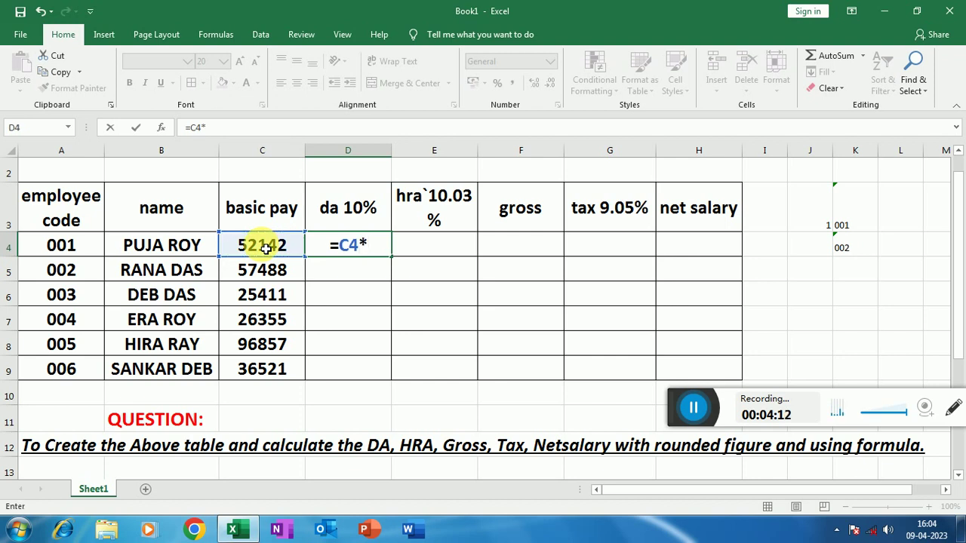
pyautogui.write('10/1')
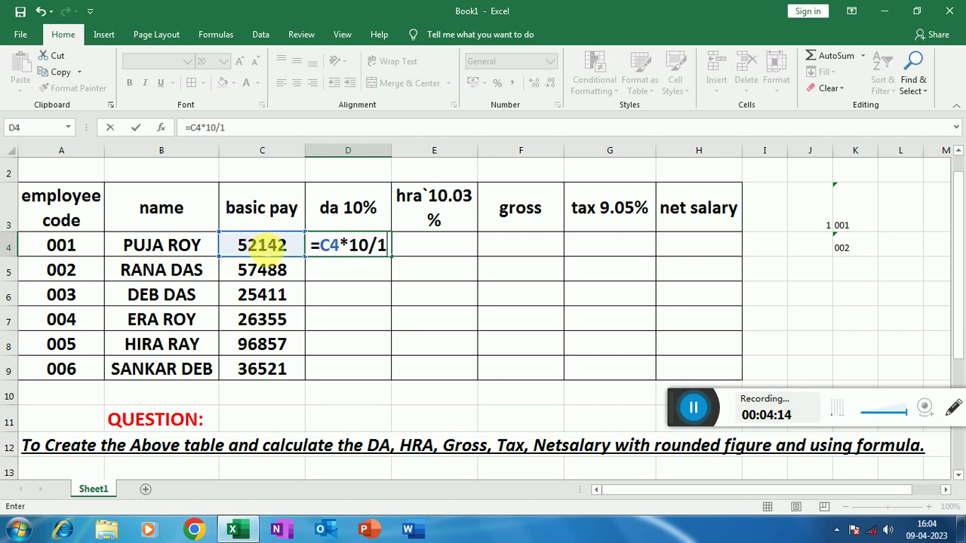
pyautogui.write('00')
pyautogui.press('Return')
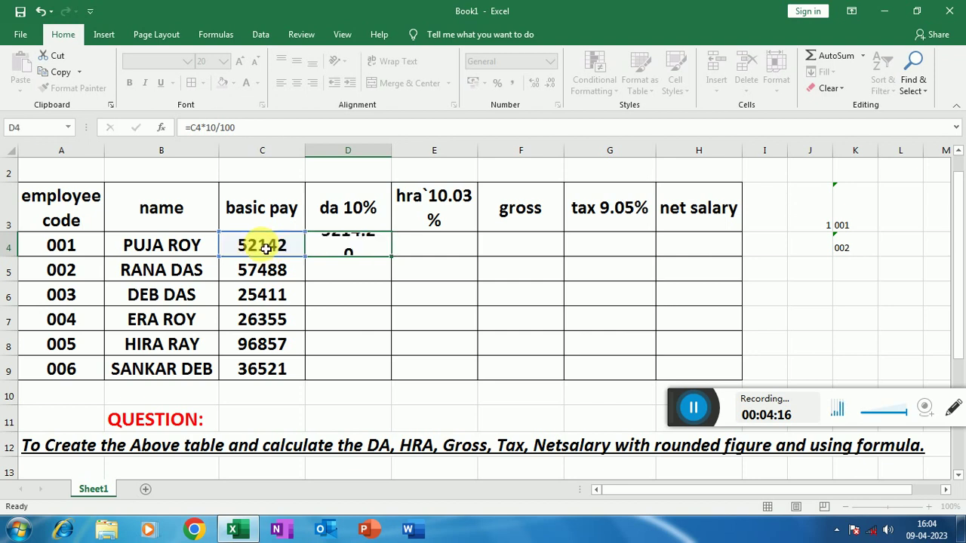
pyautogui.click(362, 251)
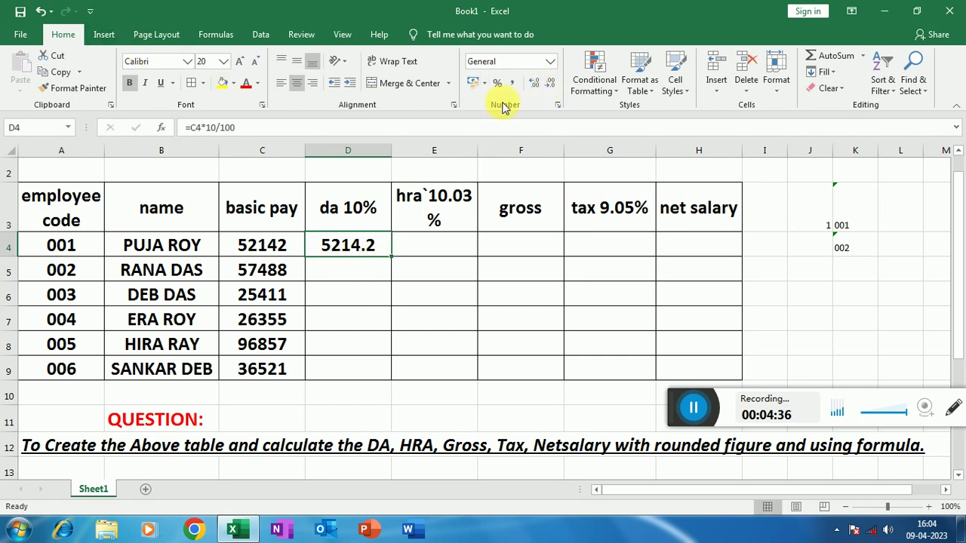
pyautogui.click(551, 84)
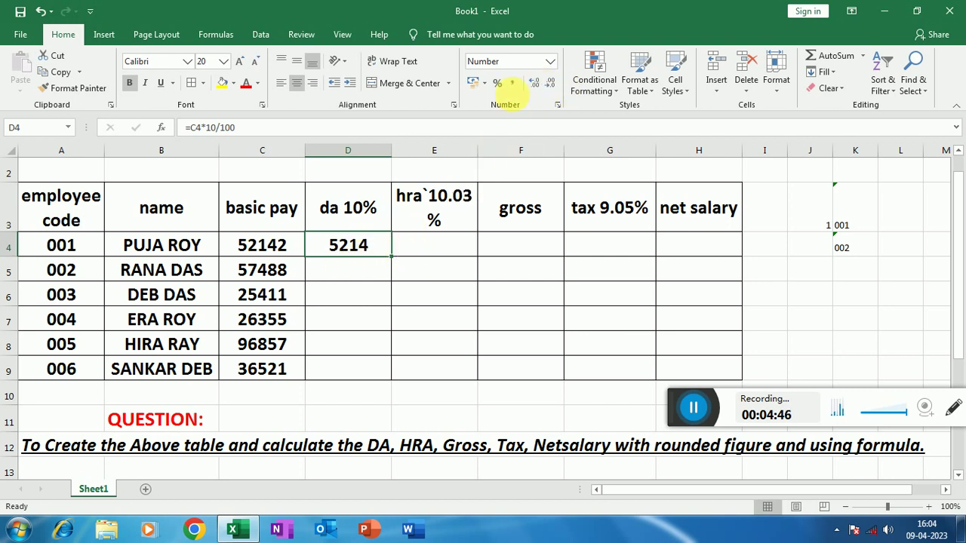
pyautogui.hotkey('ctrl', 'z')
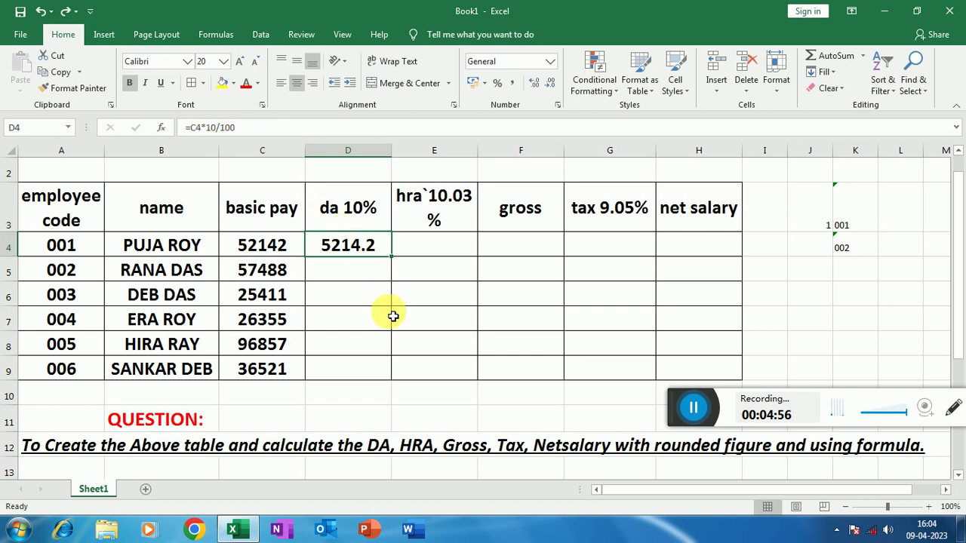
pyautogui.press('Delete')
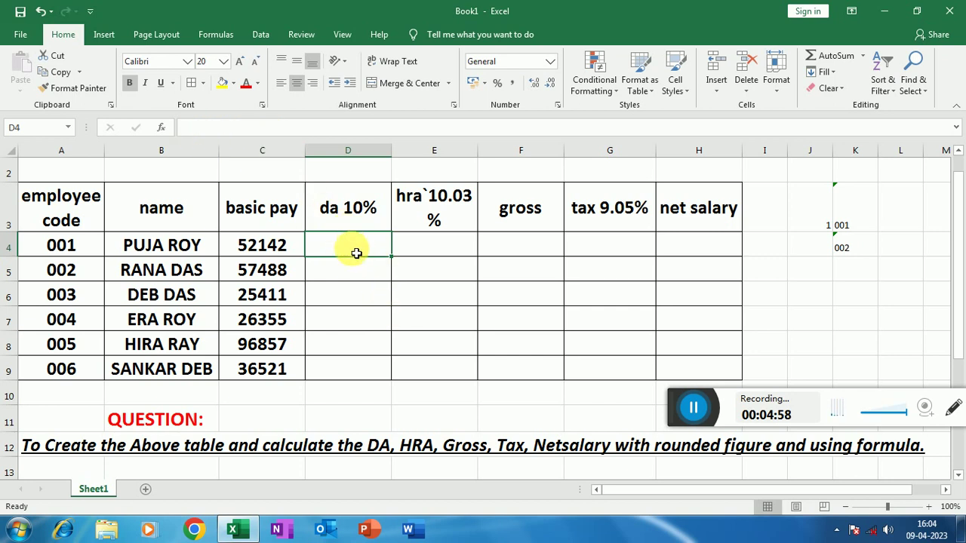
# Enter =ROUND((C4*10/100),0) in D4 and fill it down to D9 (5214 to 3652).
pyautogui.doubleClick(356, 253)
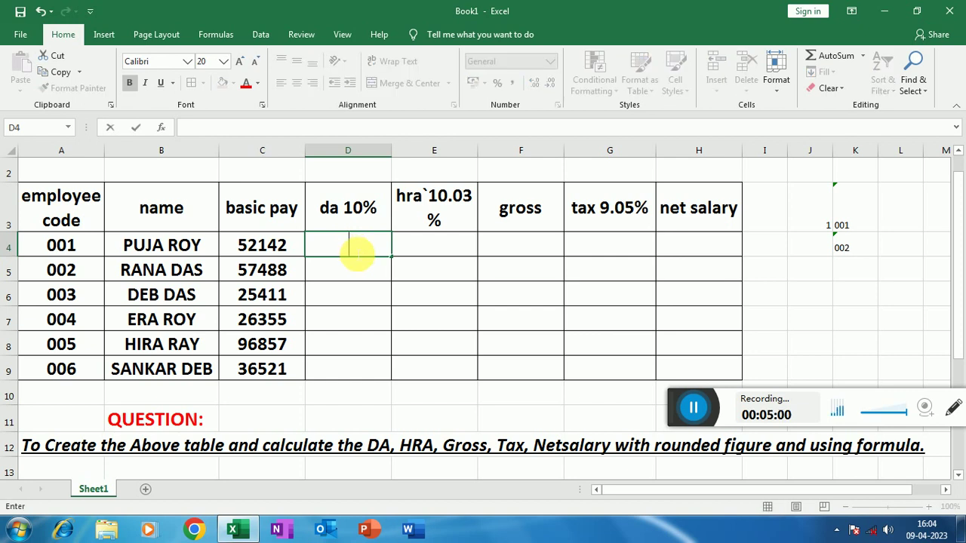
pyautogui.press('Return')
pyautogui.click(367, 249)
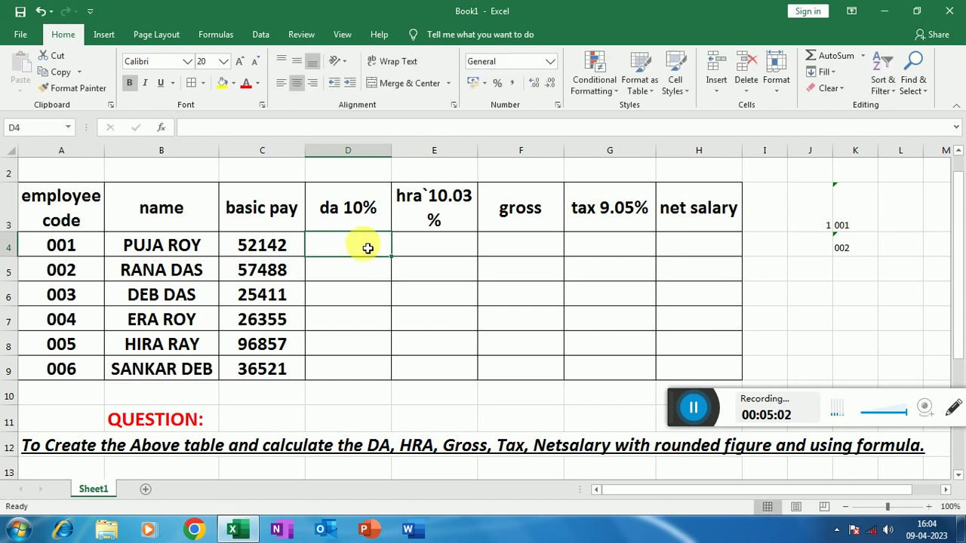
pyautogui.write('=')
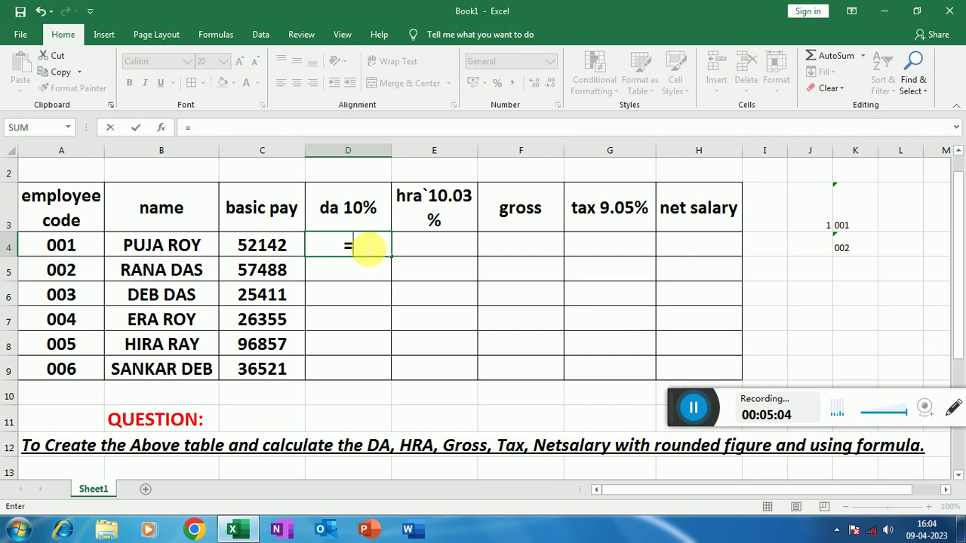
pyautogui.write('r')
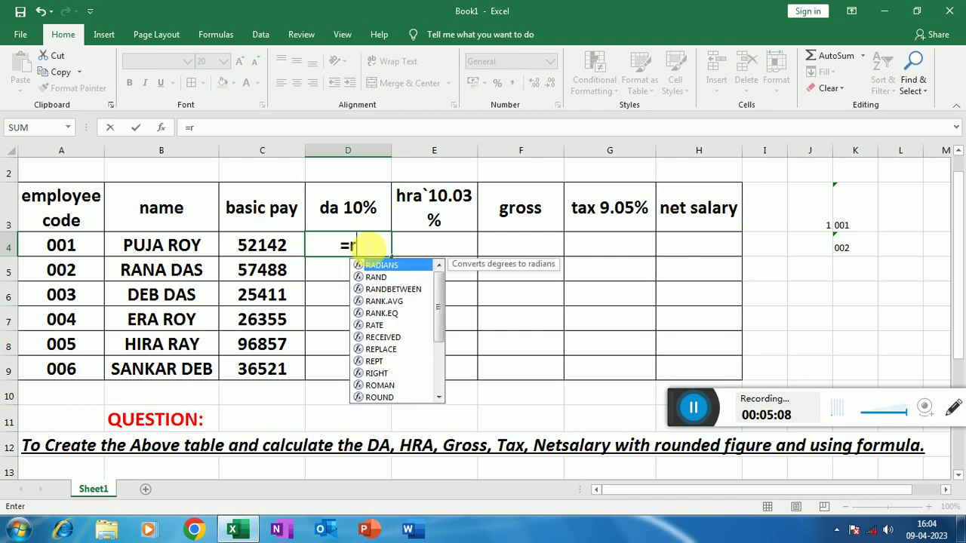
pyautogui.write('o')
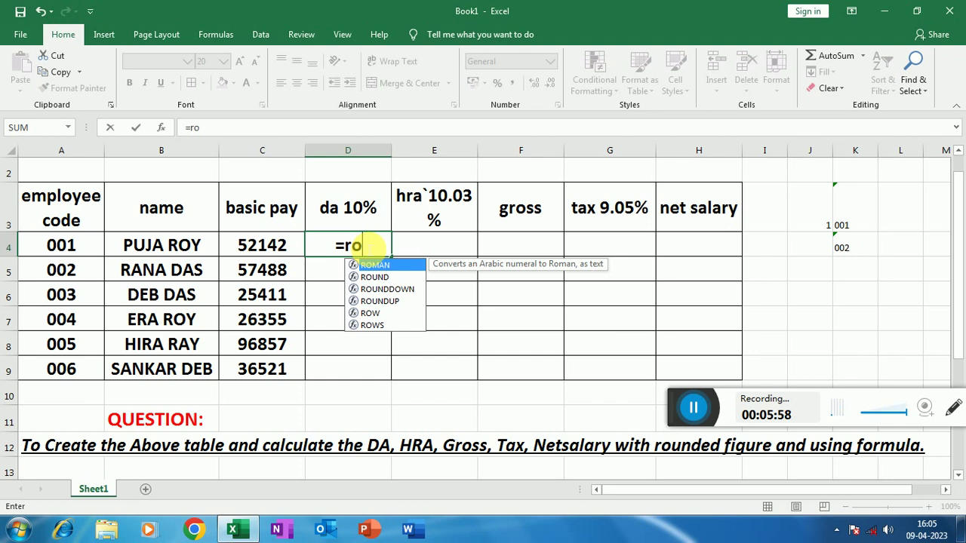
pyautogui.write('und')
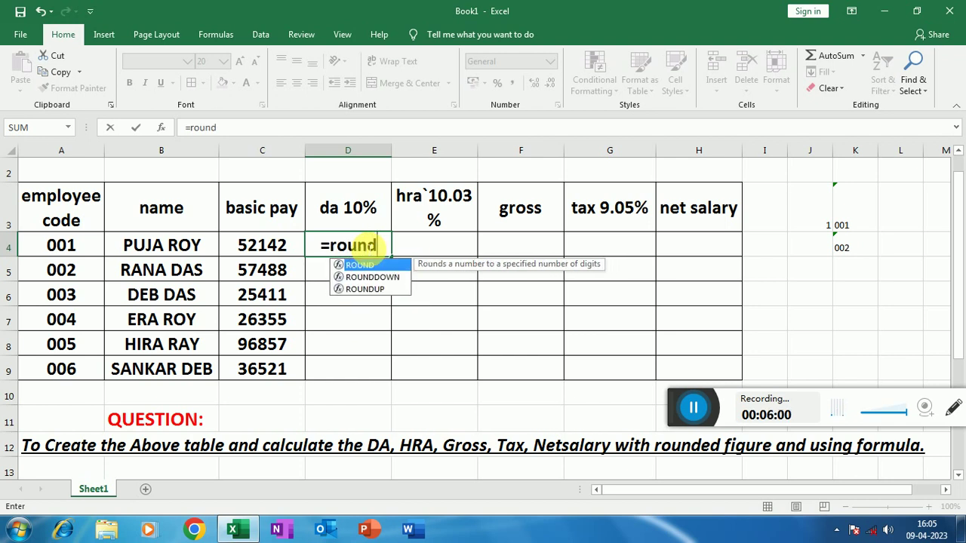
pyautogui.write('(')
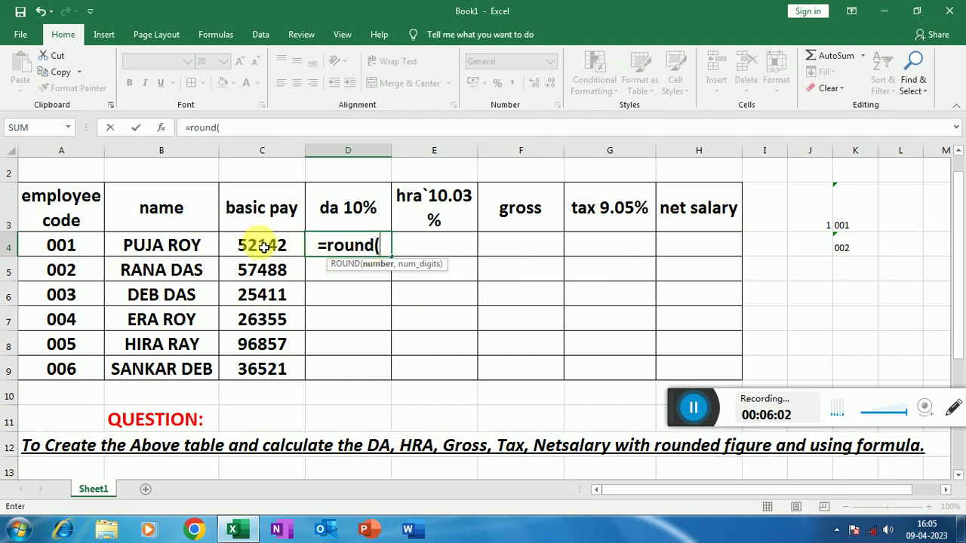
pyautogui.click(262, 247)
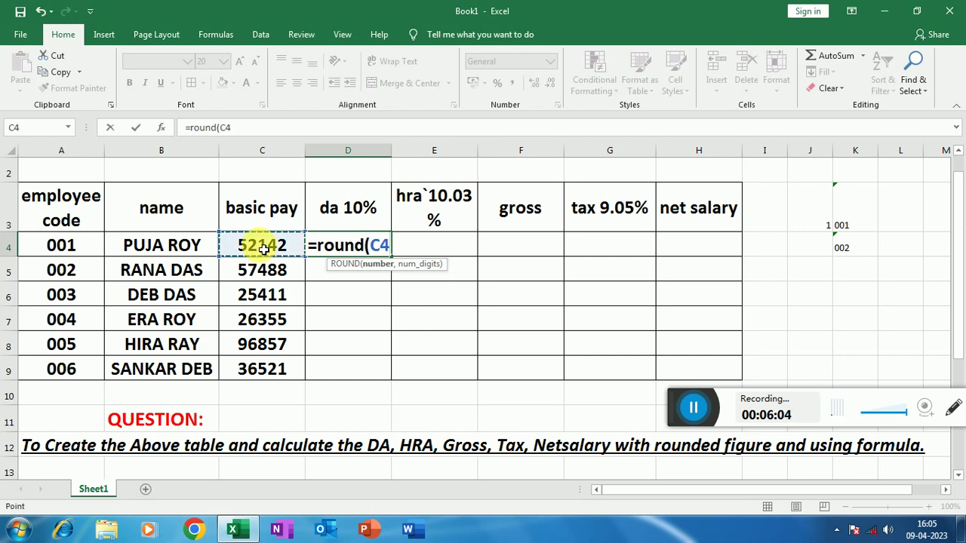
pyautogui.write('*10')
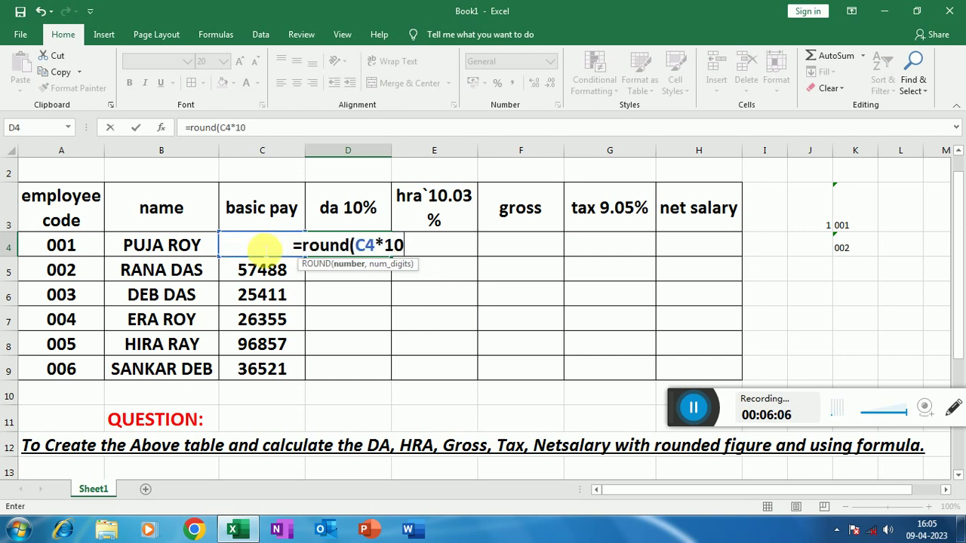
pyautogui.write('/100')
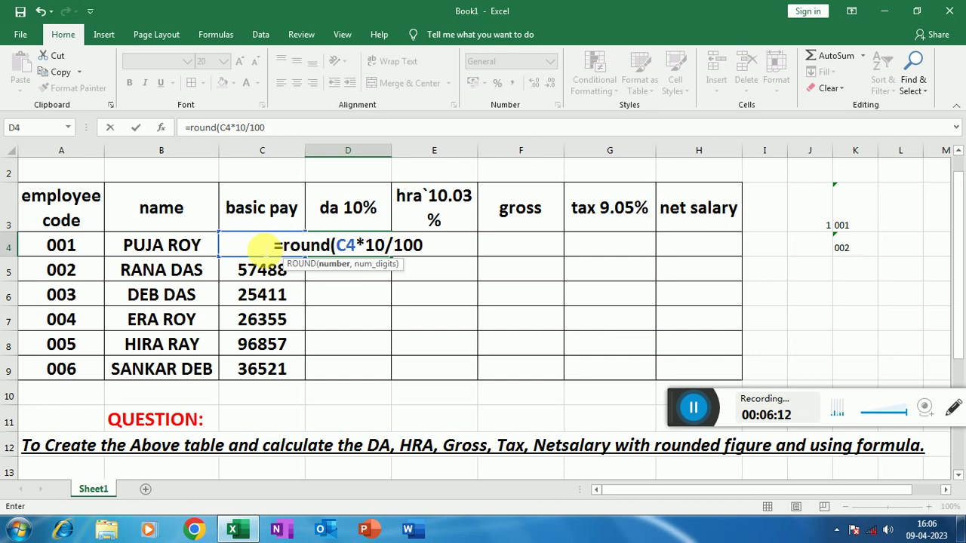
pyautogui.click(336, 245)
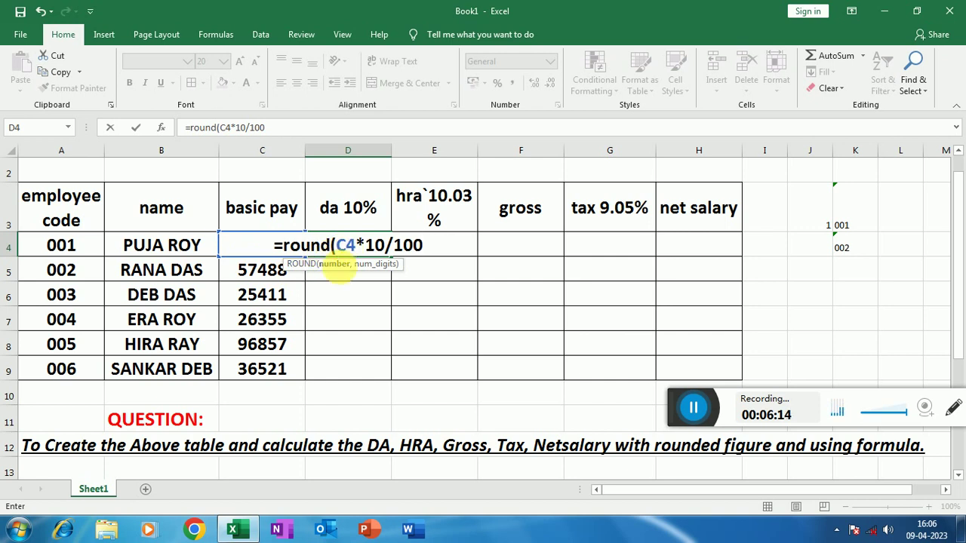
pyautogui.write('(')
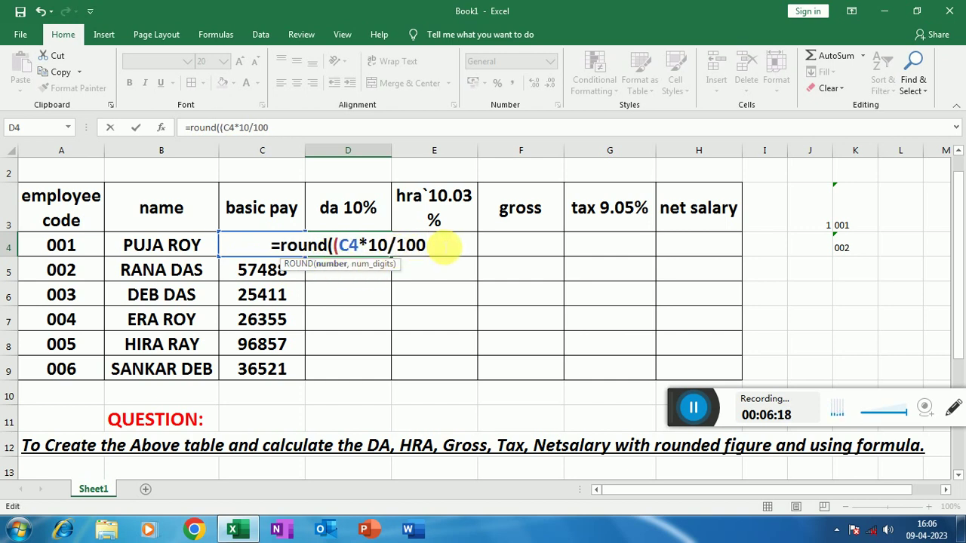
pyautogui.write(')')
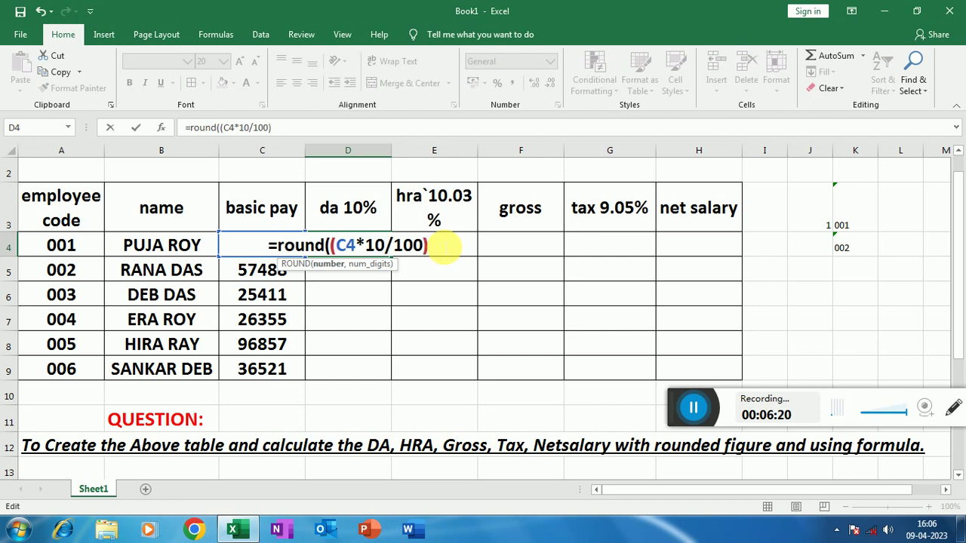
pyautogui.write(',')
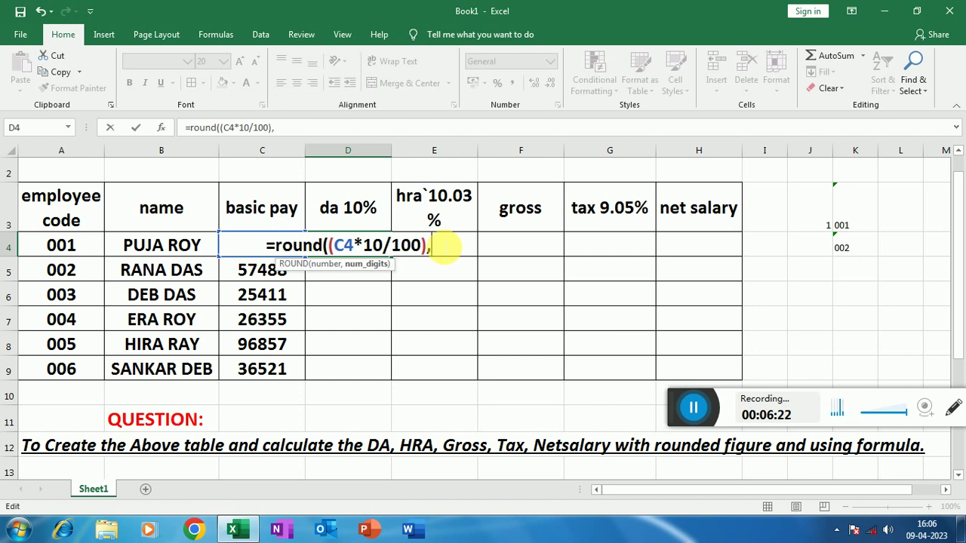
pyautogui.write('0')
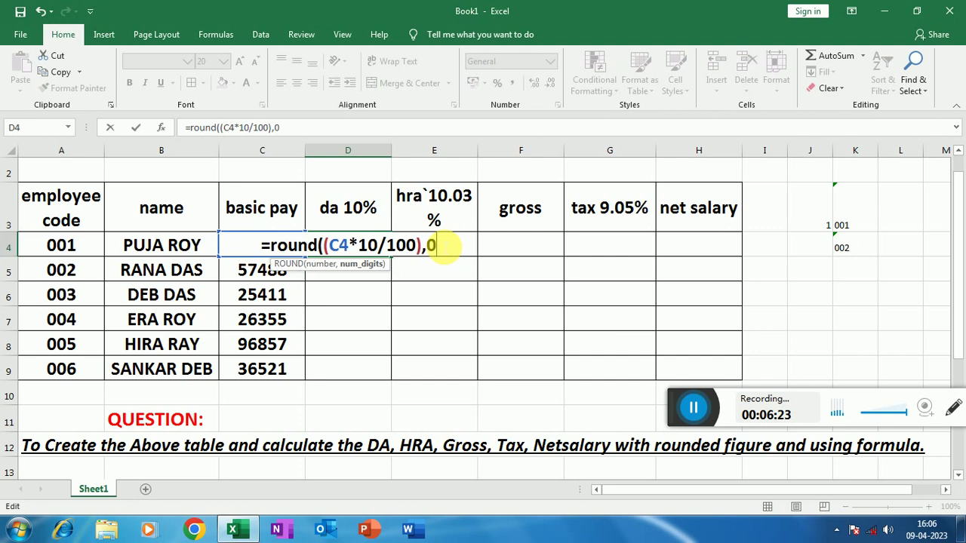
pyautogui.write(')')
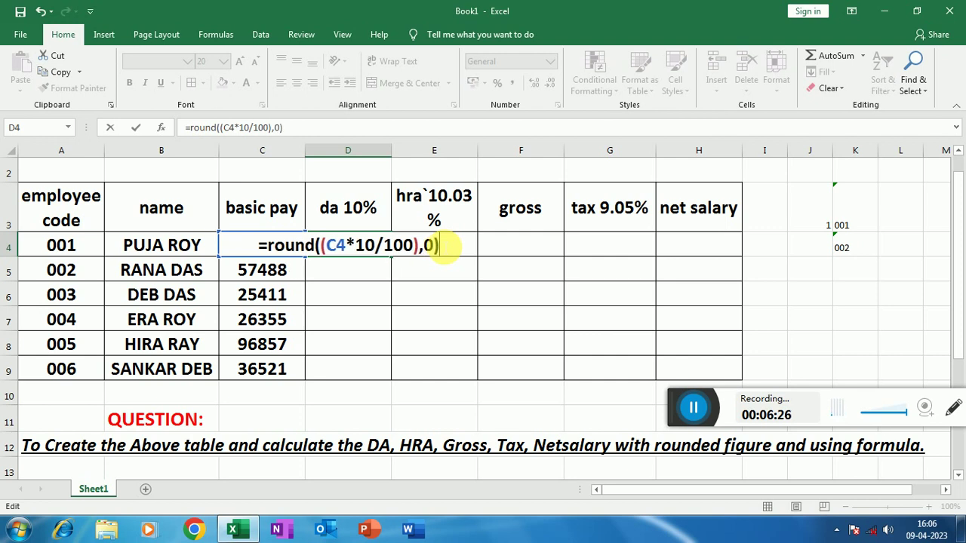
pyautogui.press('Return')
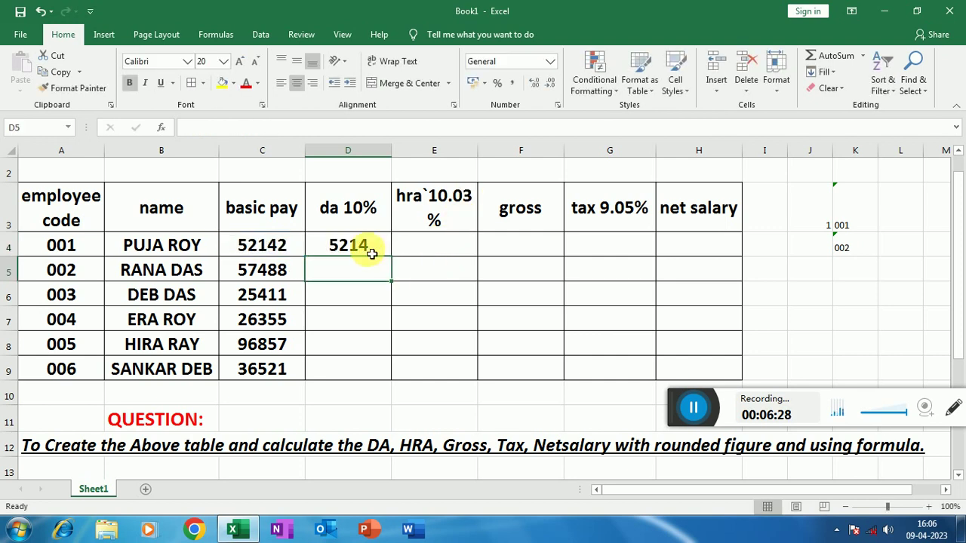
pyautogui.click(370, 248)
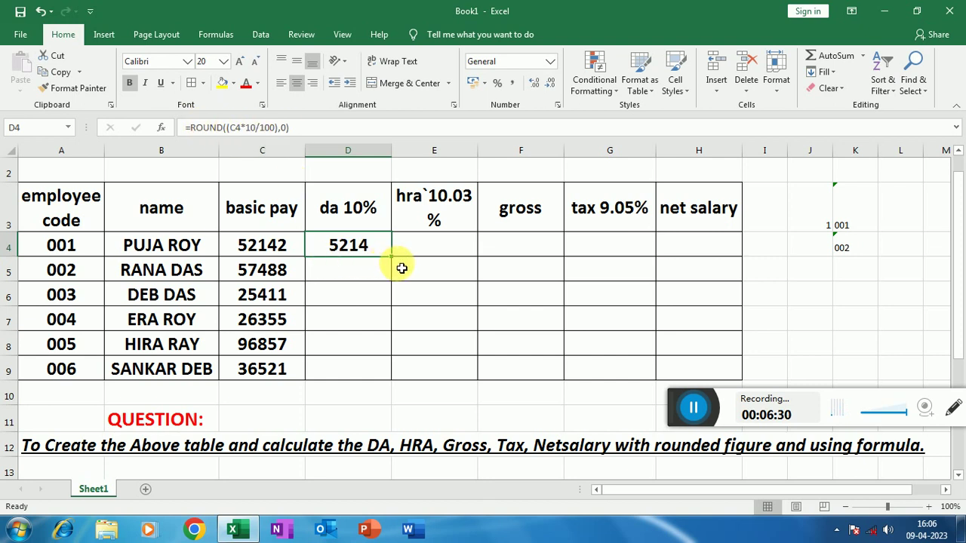
pyautogui.moveTo(392, 258); pyautogui.dragTo(383, 377)
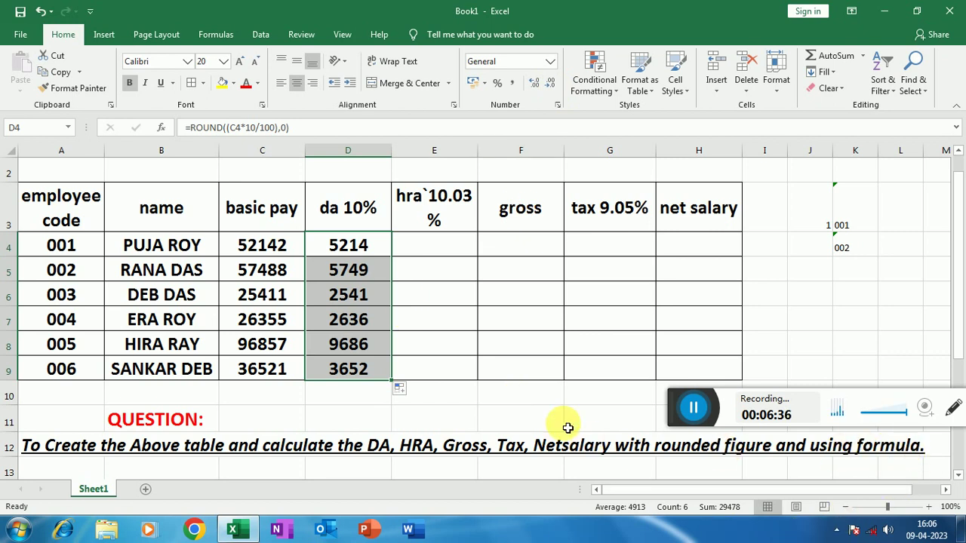
# Enter =ROUND((C4*10.03%),0) in E4, giving an HRA of 5230.
pyautogui.click(449, 249)
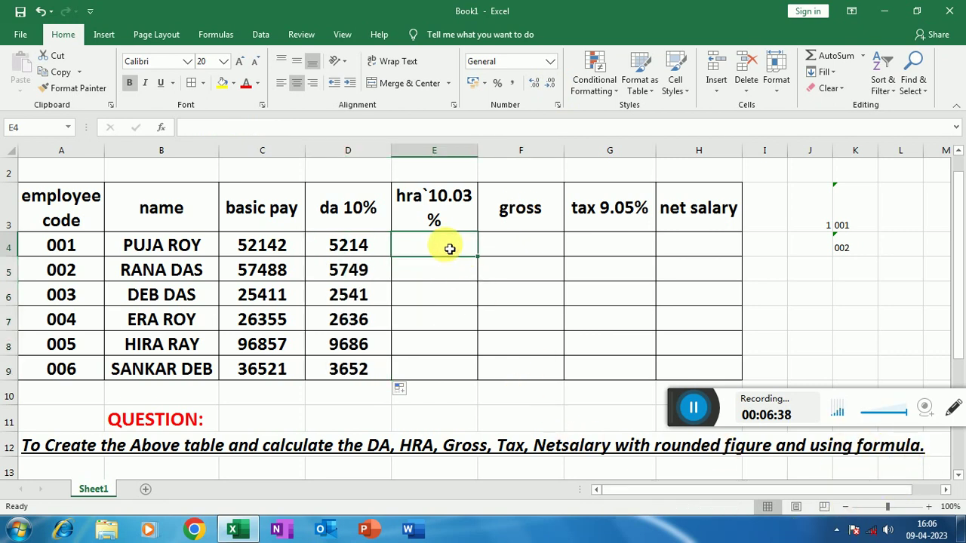
pyautogui.write('=')
pyautogui.write('r')
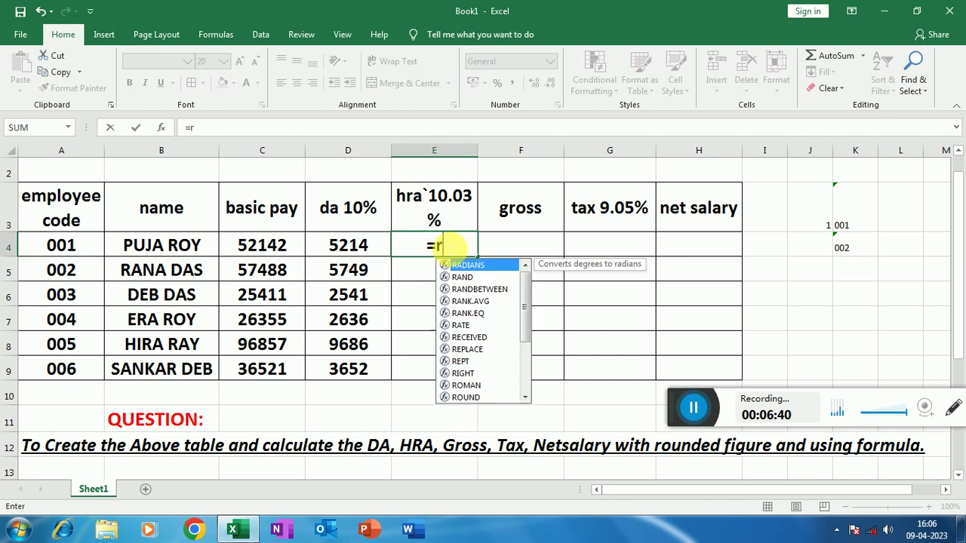
pyautogui.write('ound')
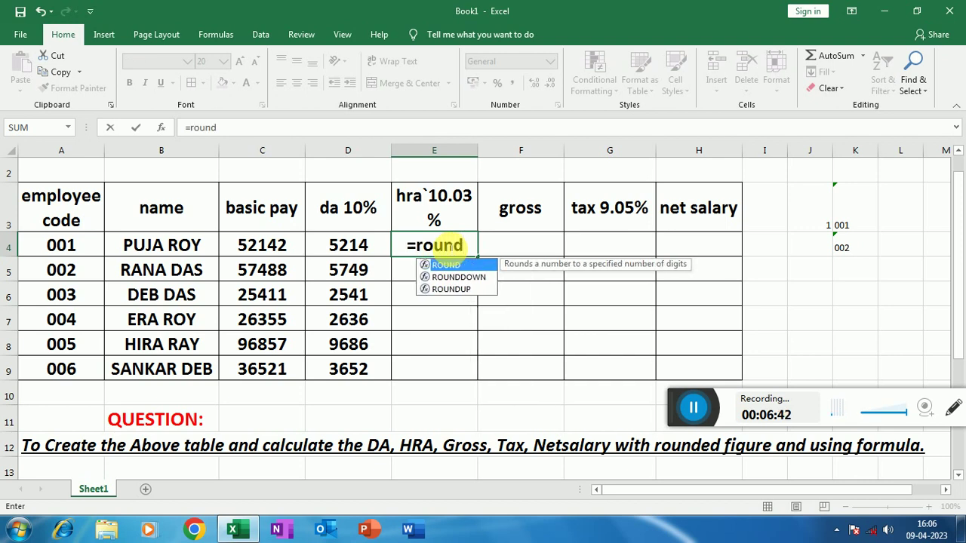
pyautogui.write('((')
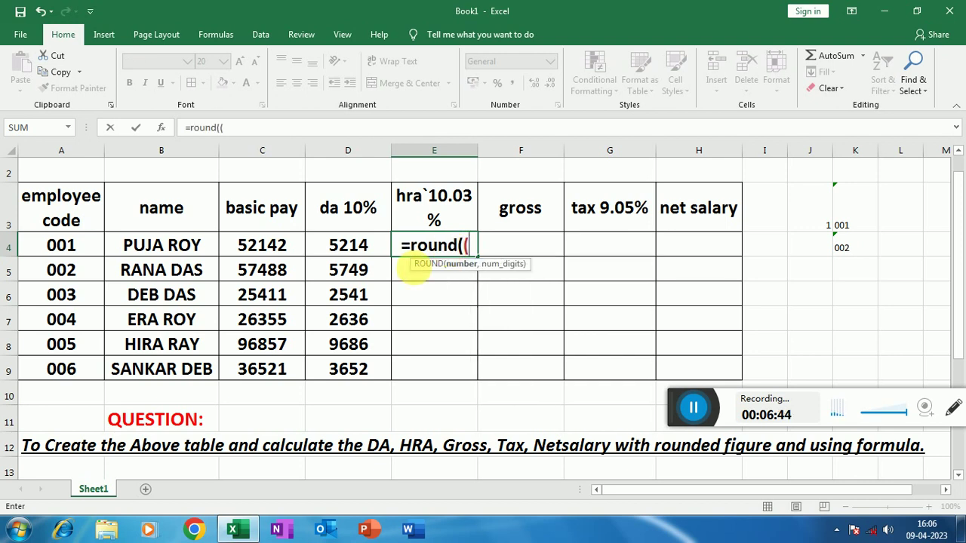
pyautogui.click(253, 247)
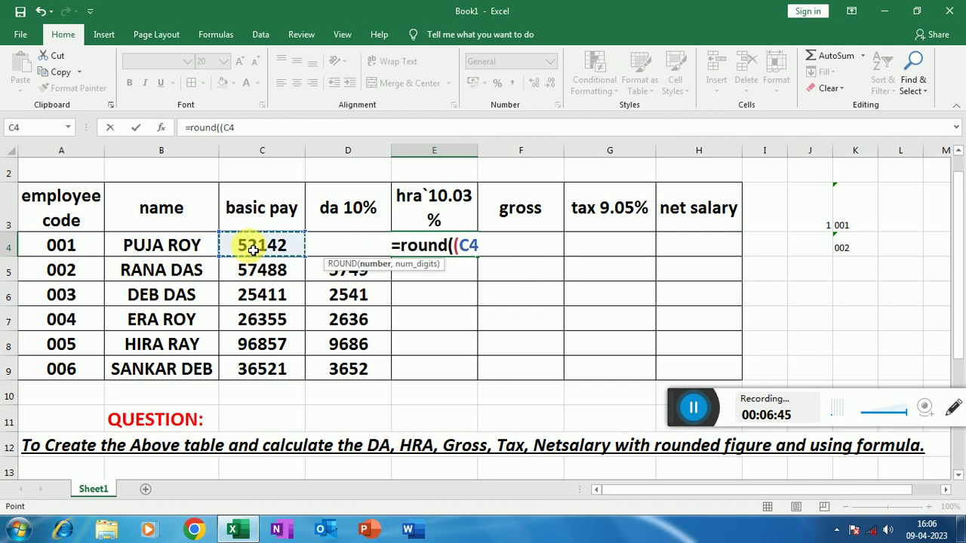
pyautogui.write('*10')
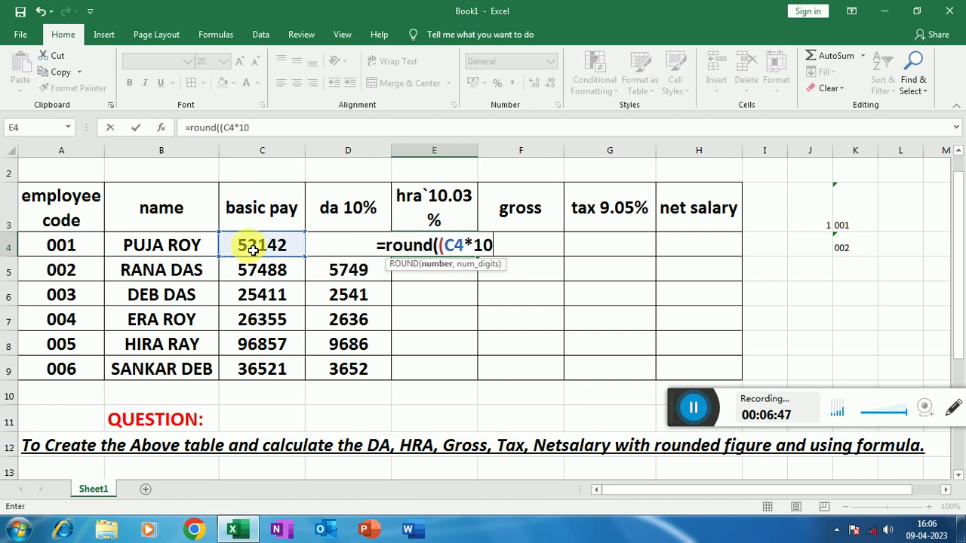
pyautogui.write('.03')
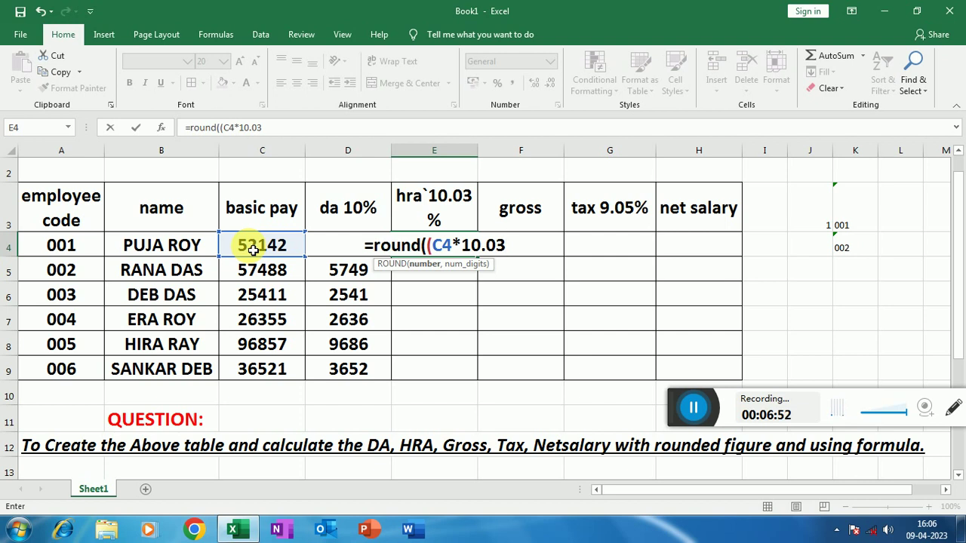
pyautogui.write('%')
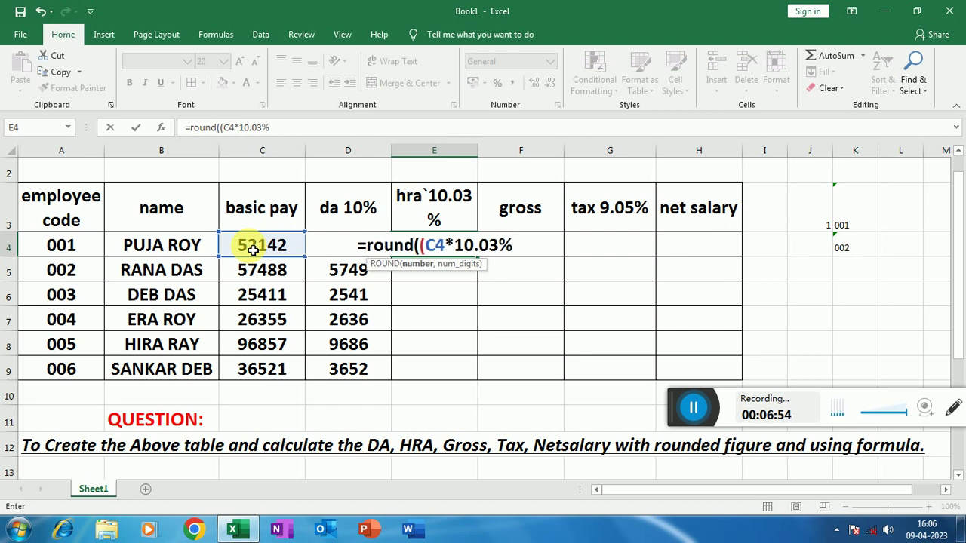
pyautogui.write('),')
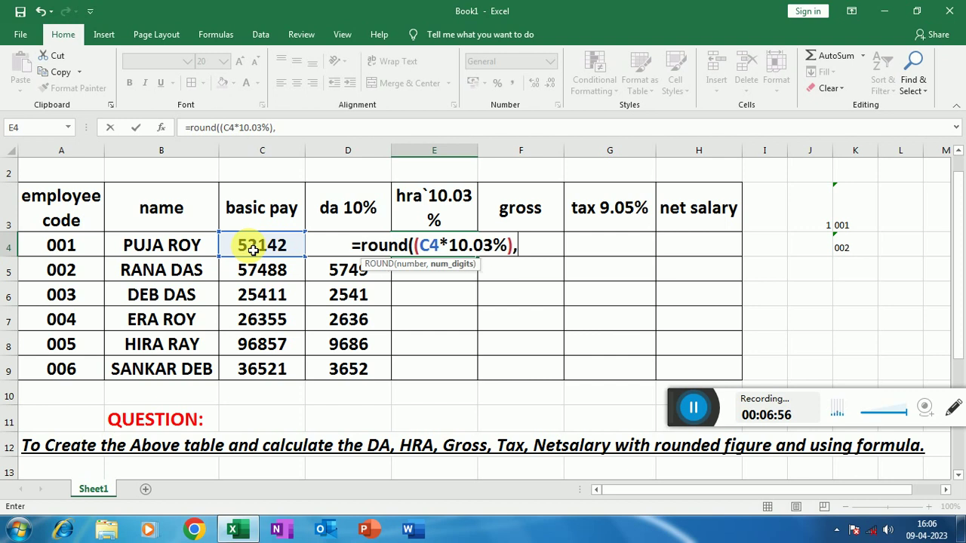
pyautogui.write('0')
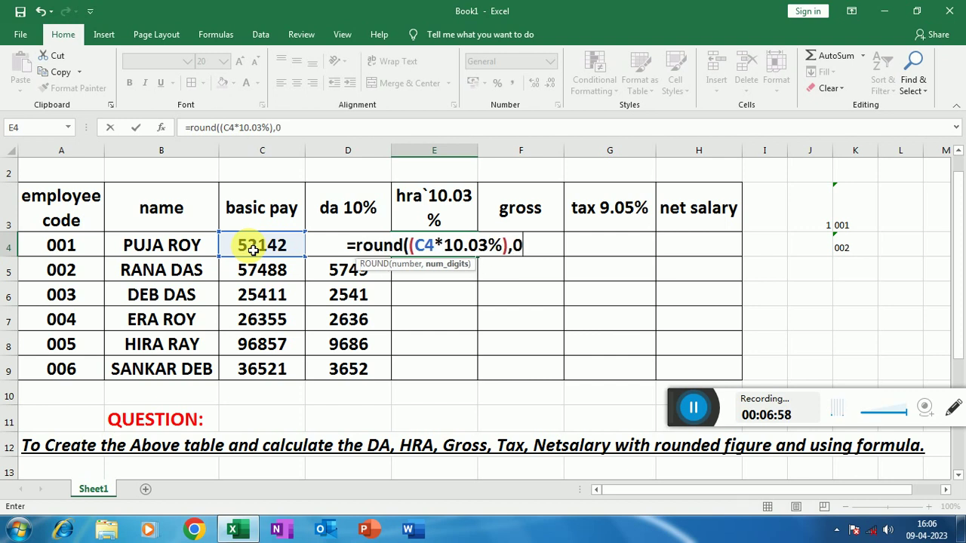
pyautogui.write(')')
pyautogui.press('Return')
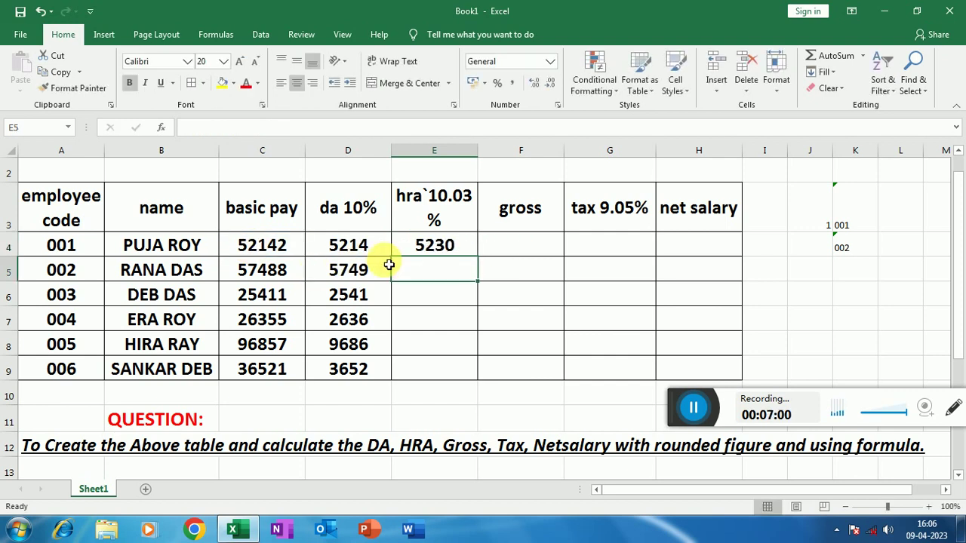
pyautogui.click(528, 249)
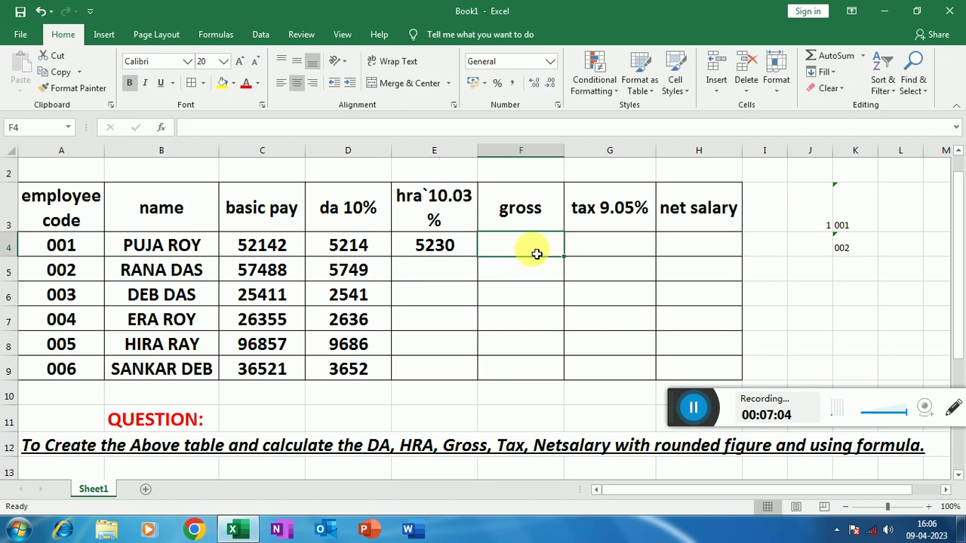
pyautogui.write('=s')
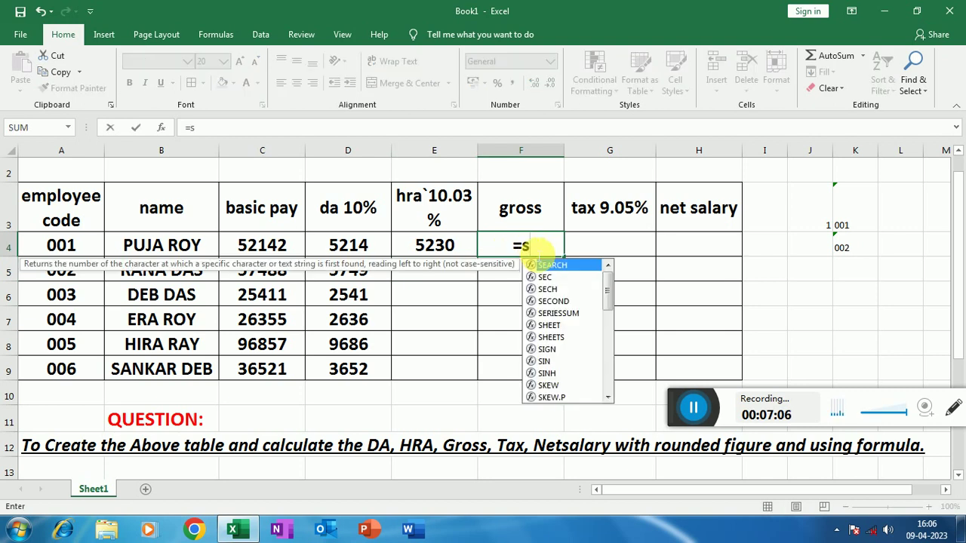
pyautogui.press('BackSpace')
pyautogui.write('roun')
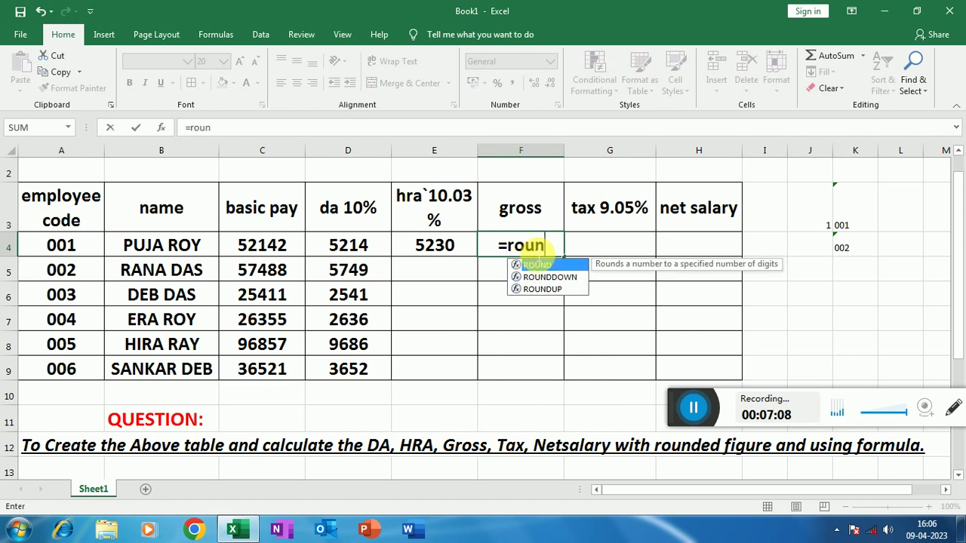
pyautogui.write('d(')
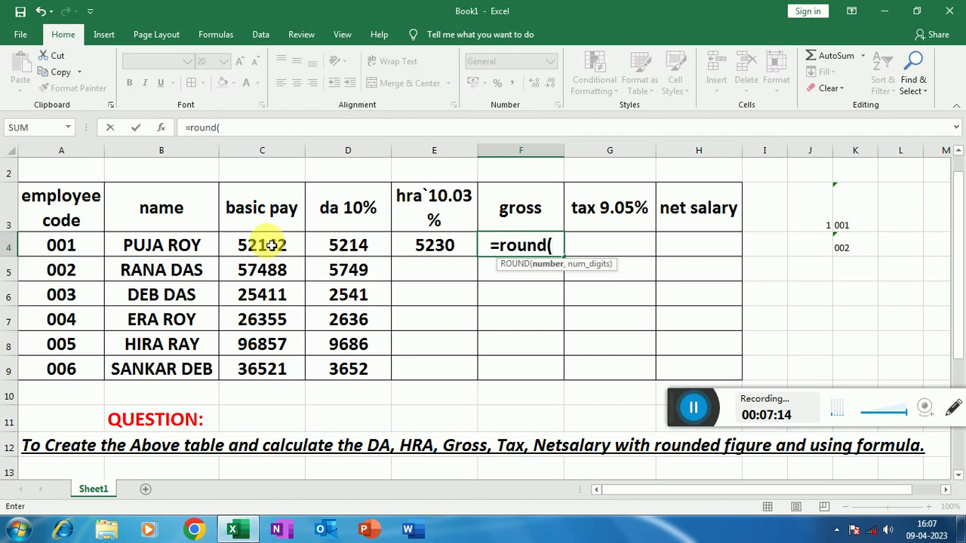
pyautogui.write('(')
pyautogui.click(270, 248)
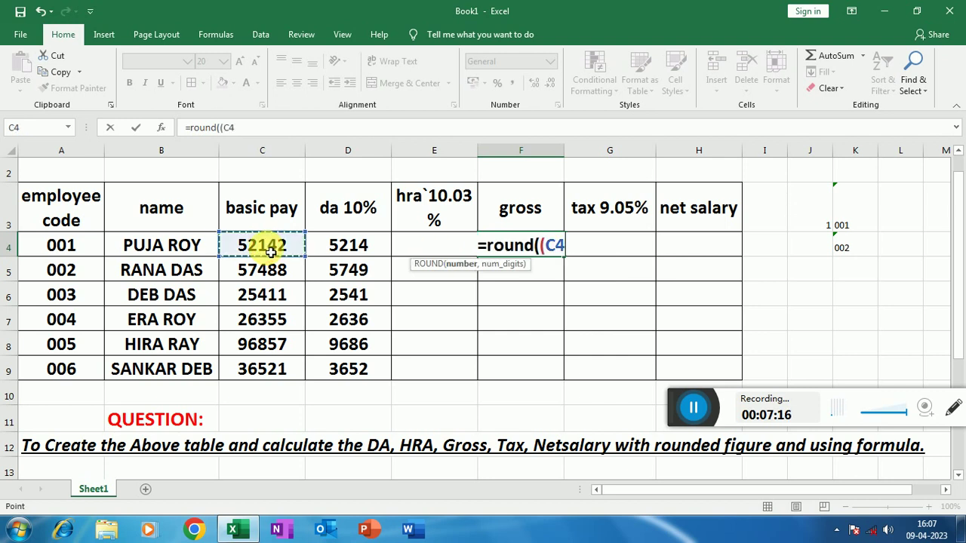
pyautogui.write('+')
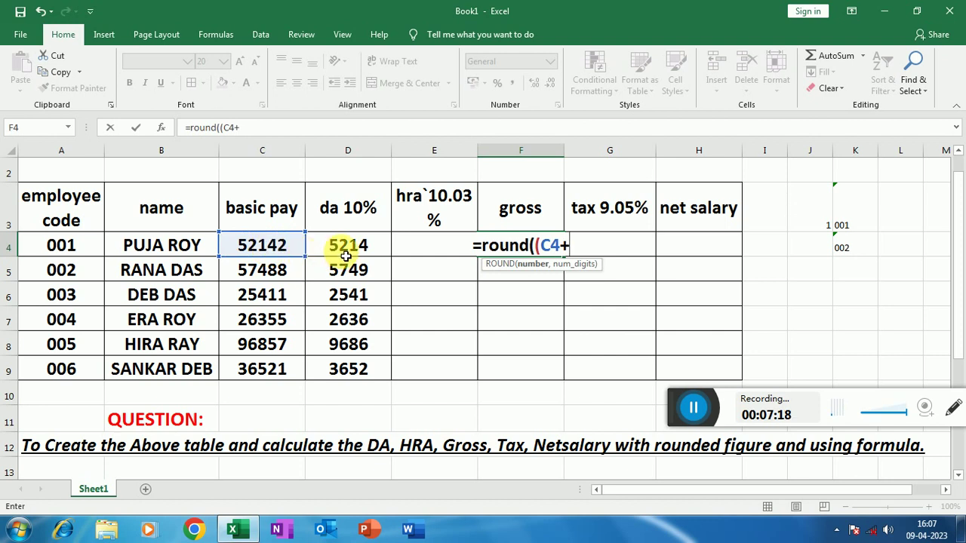
pyautogui.click(343, 252)
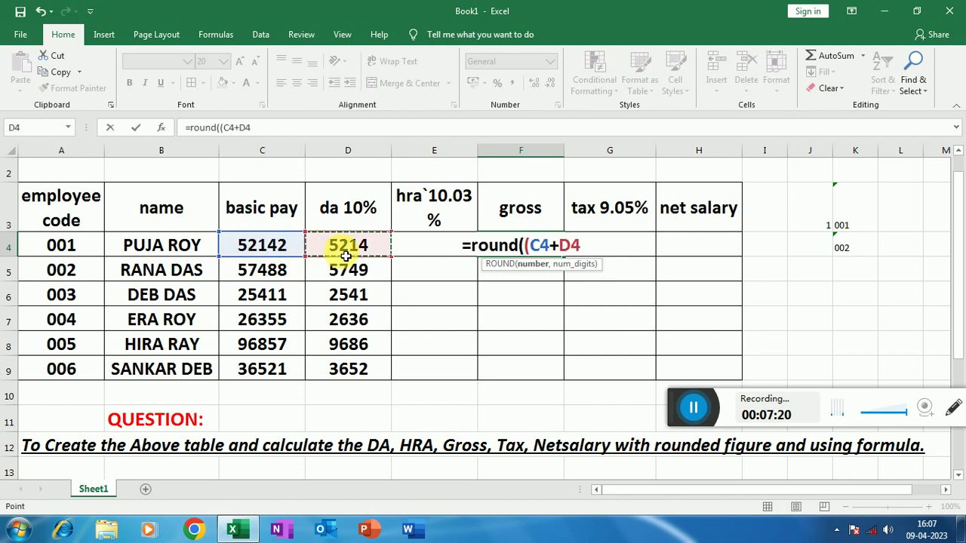
pyautogui.press('BackSpace')
pyautogui.press('BackSpace')
pyautogui.press('BackSpace')
pyautogui.press('BackSpace')
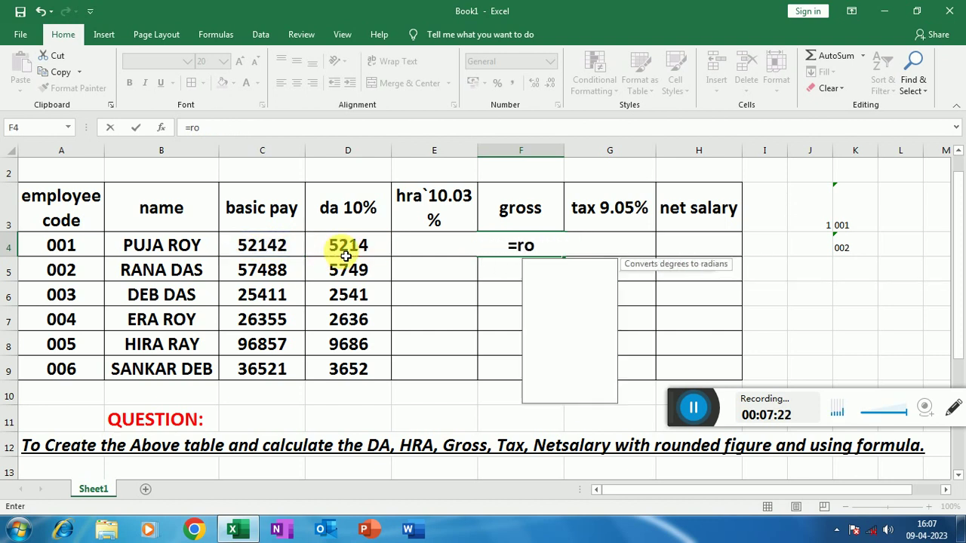
pyautogui.press('BackSpace')
pyautogui.press('BackSpace')
pyautogui.press('BackSpace')
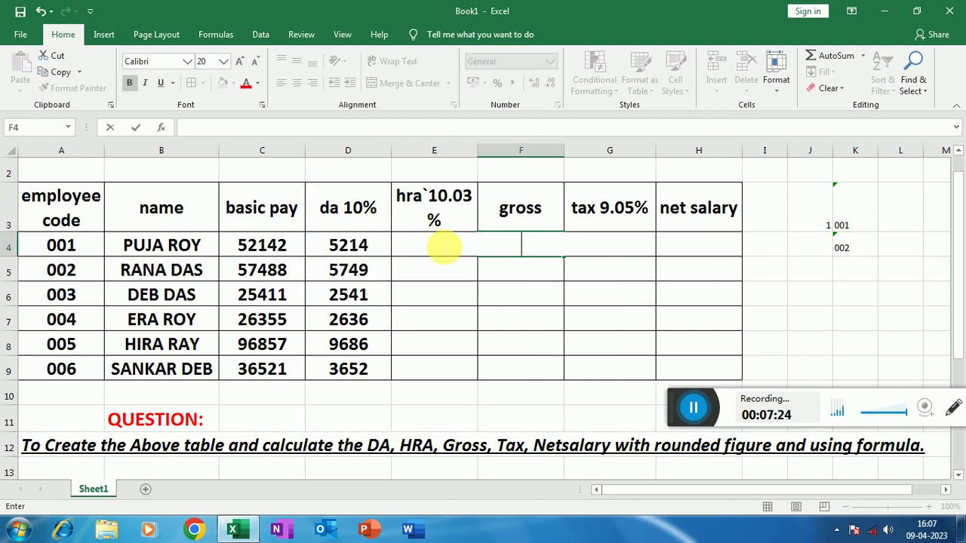
pyautogui.click(514, 271)
pyautogui.click(515, 249)
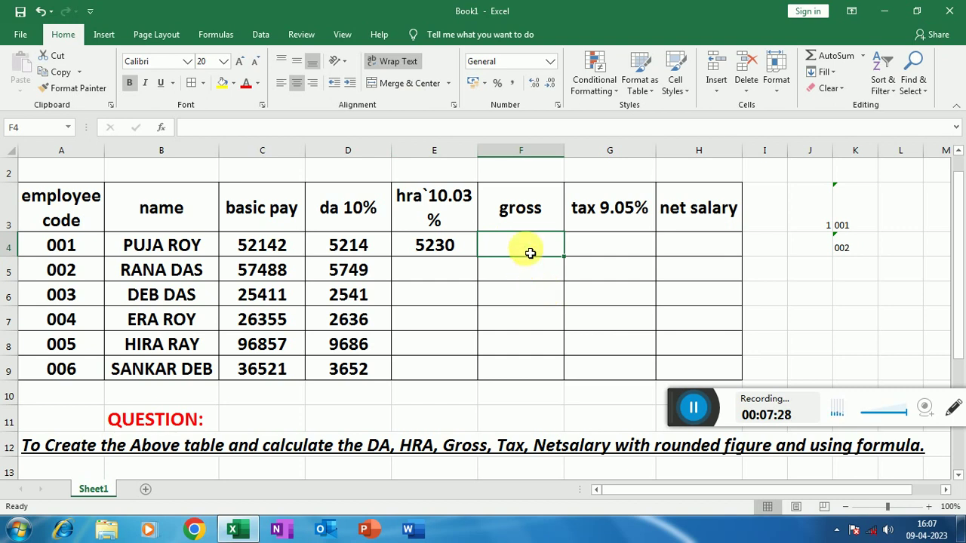
# Enter =ROUND((C4+D4+E4),0) in F4, giving a gross of 62586.
pyautogui.write('=')
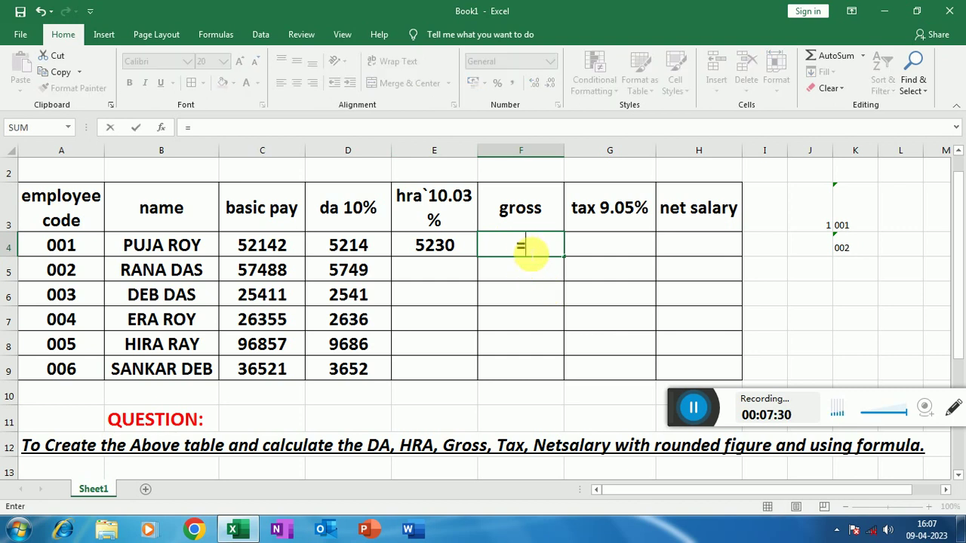
pyautogui.write('ro')
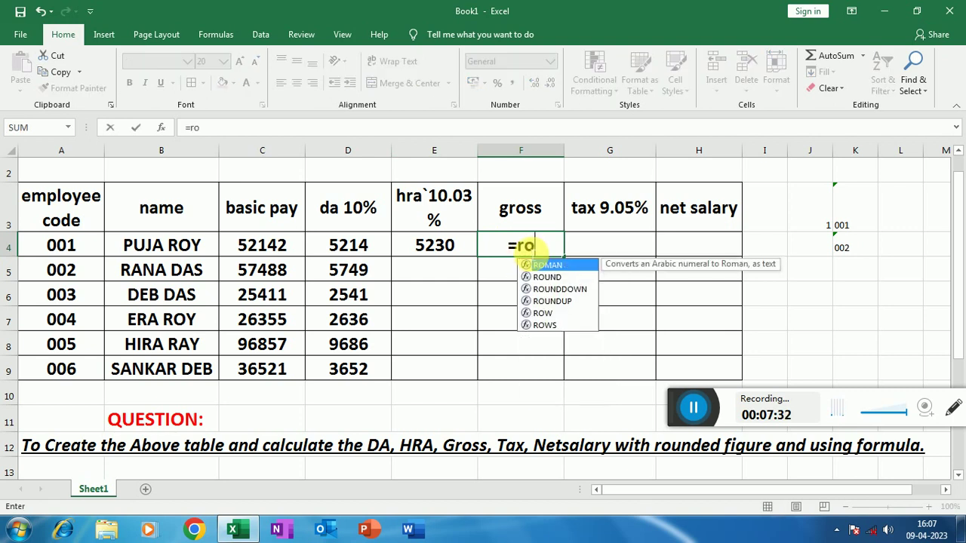
pyautogui.write('und(')
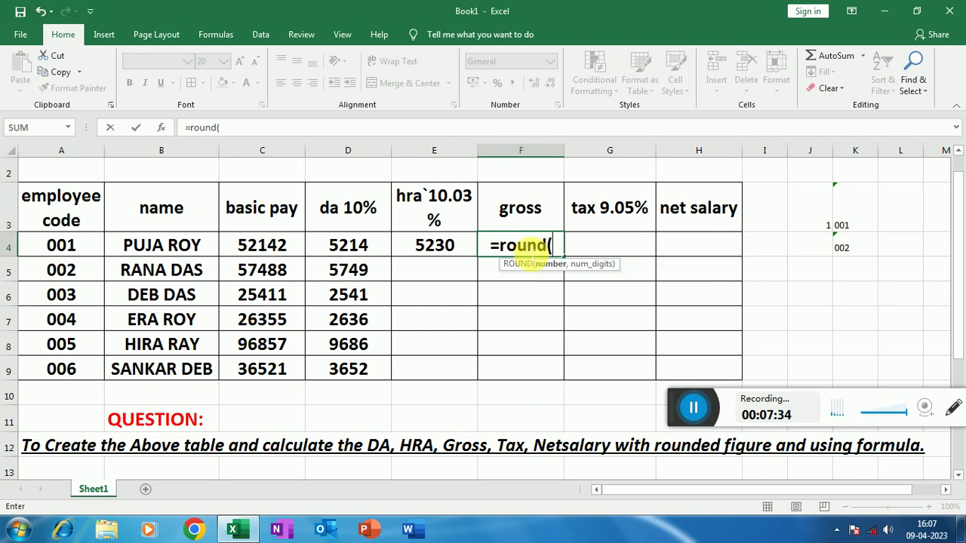
pyautogui.write('(')
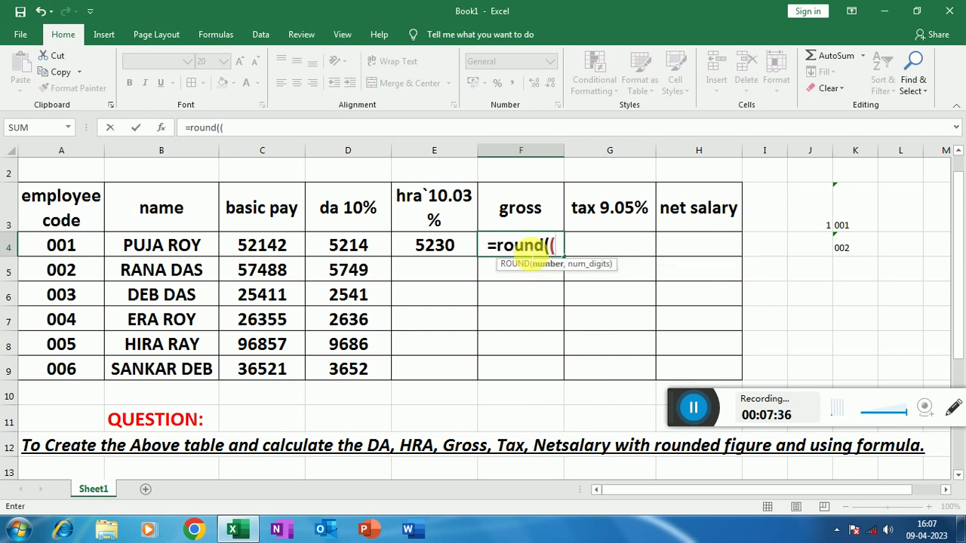
pyautogui.click(278, 249)
pyautogui.write('+')
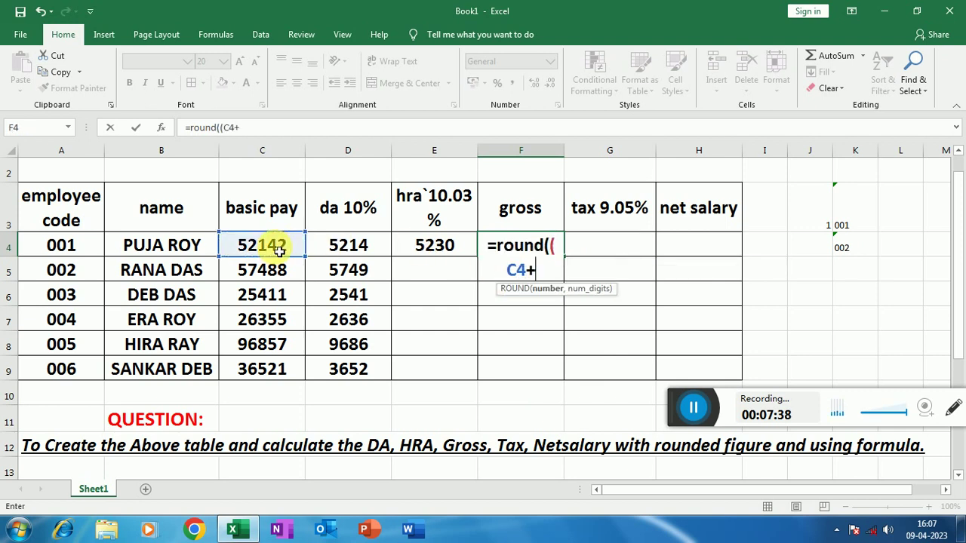
pyautogui.click(359, 247)
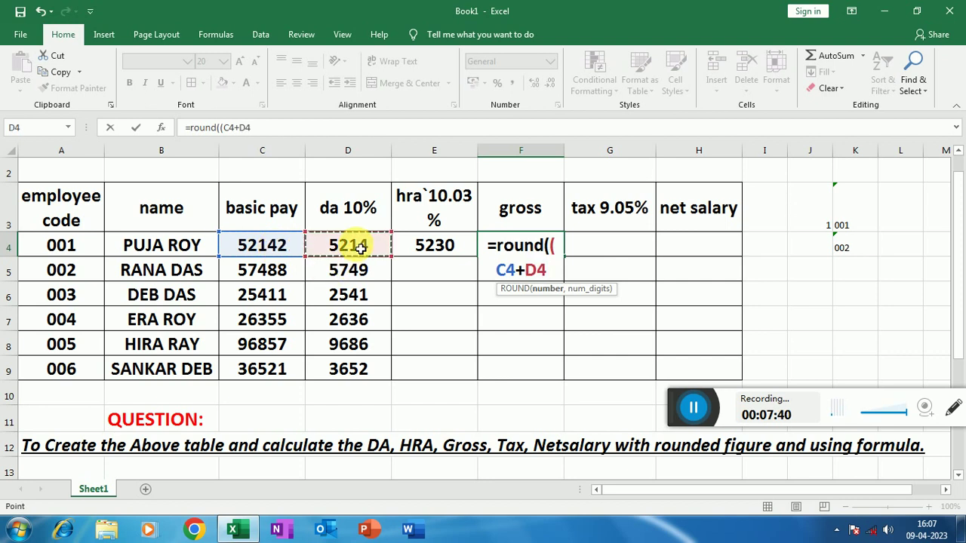
pyautogui.write('+')
pyautogui.click(443, 251)
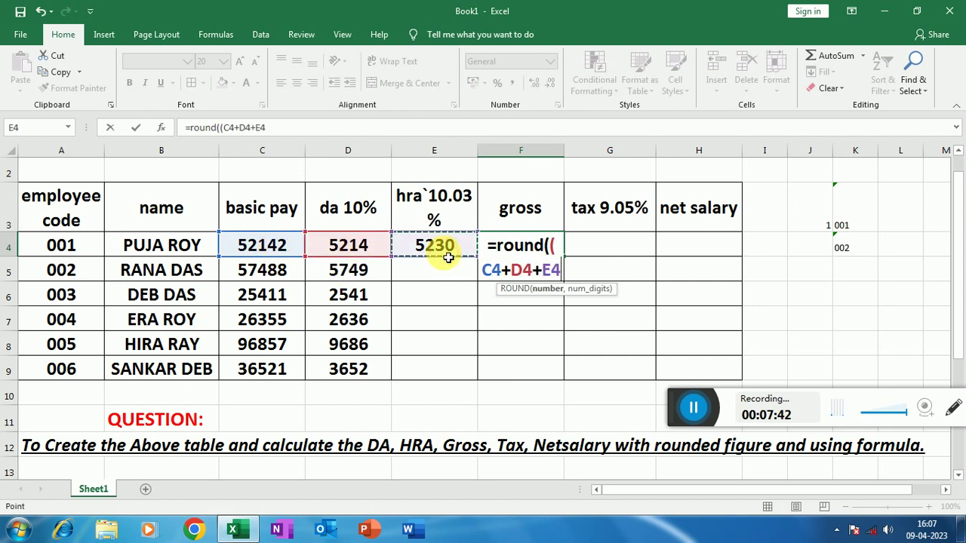
pyautogui.write(')')
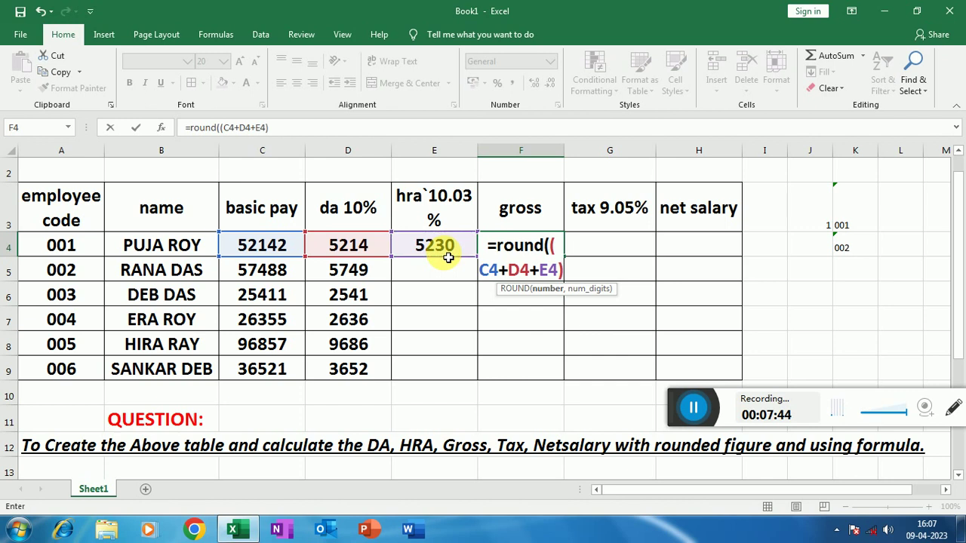
pyautogui.write(',0')
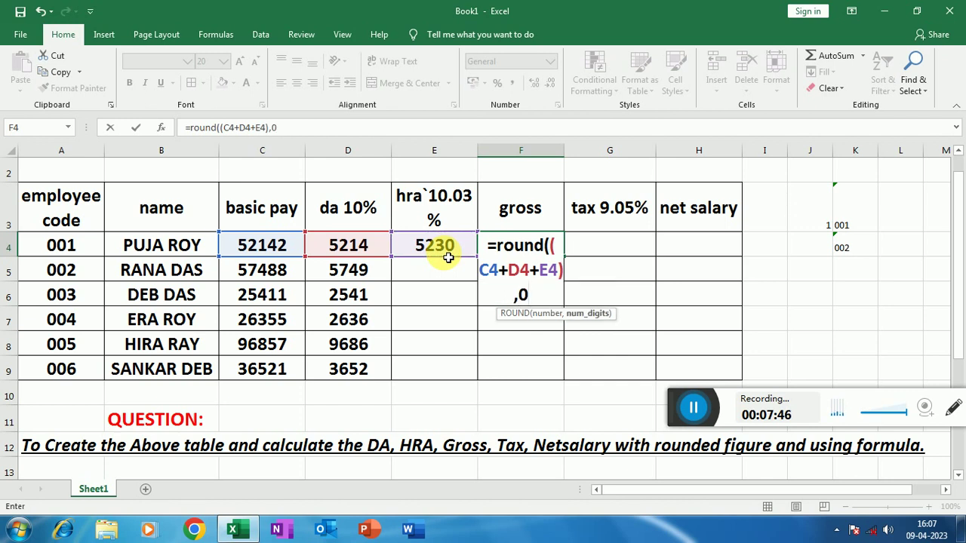
pyautogui.write(')')
pyautogui.press('Return')
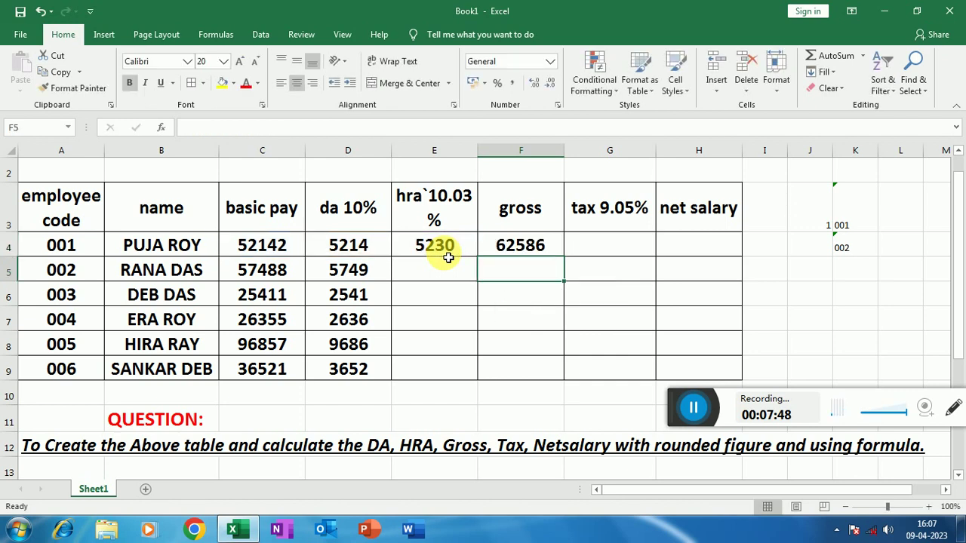
# Turn on Wrap Text for the tax and net salary cells G4:H4.
pyautogui.click(606, 255)
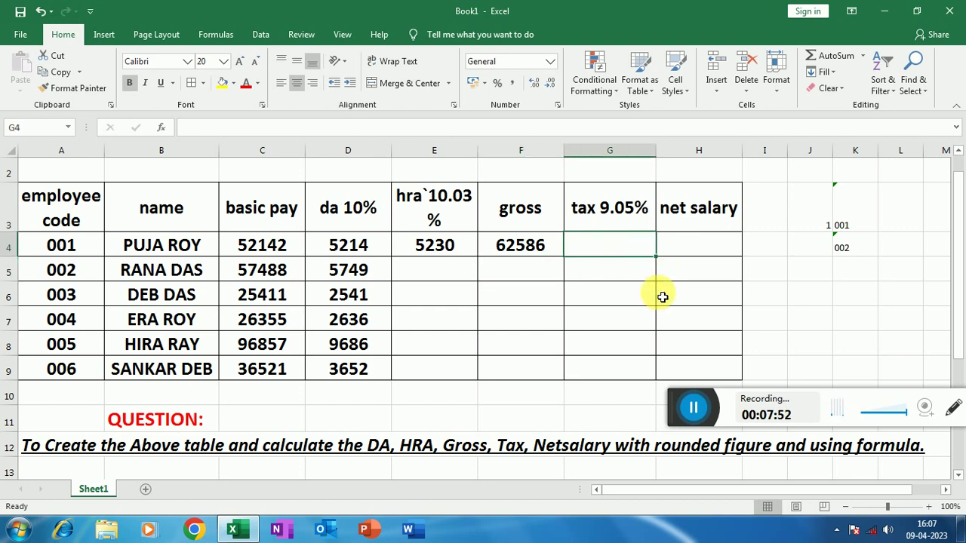
pyautogui.moveTo(626, 244); pyautogui.dragTo(677, 248)
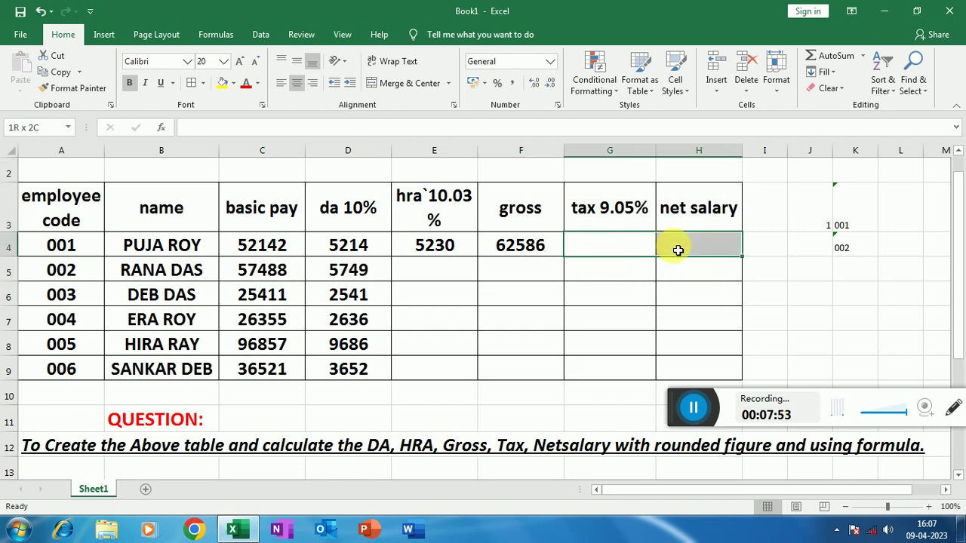
pyautogui.click(398, 61)
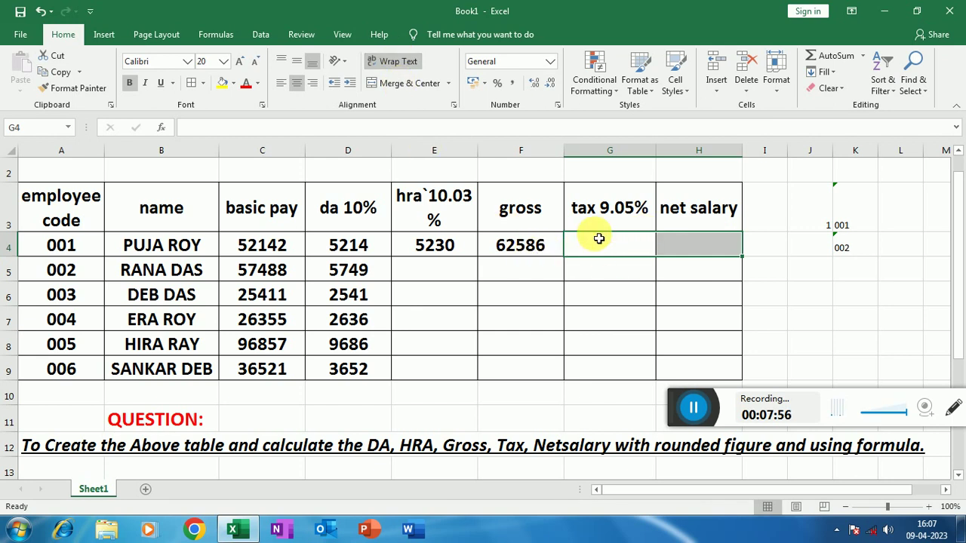
# Enter =ROUND((F4*9.05%),0) in G4, giving a tax of 5664.
pyautogui.click(609, 268)
pyautogui.click(614, 249)
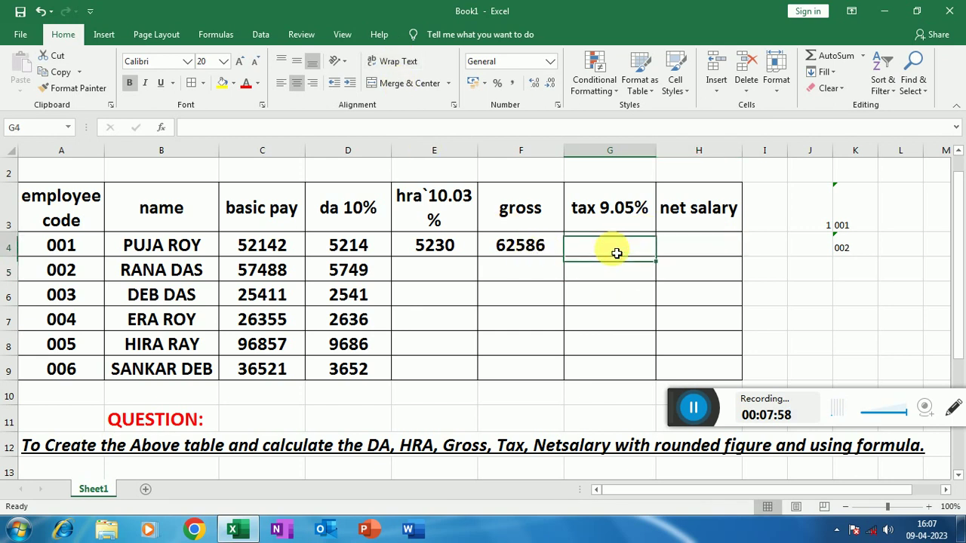
pyautogui.write('=r')
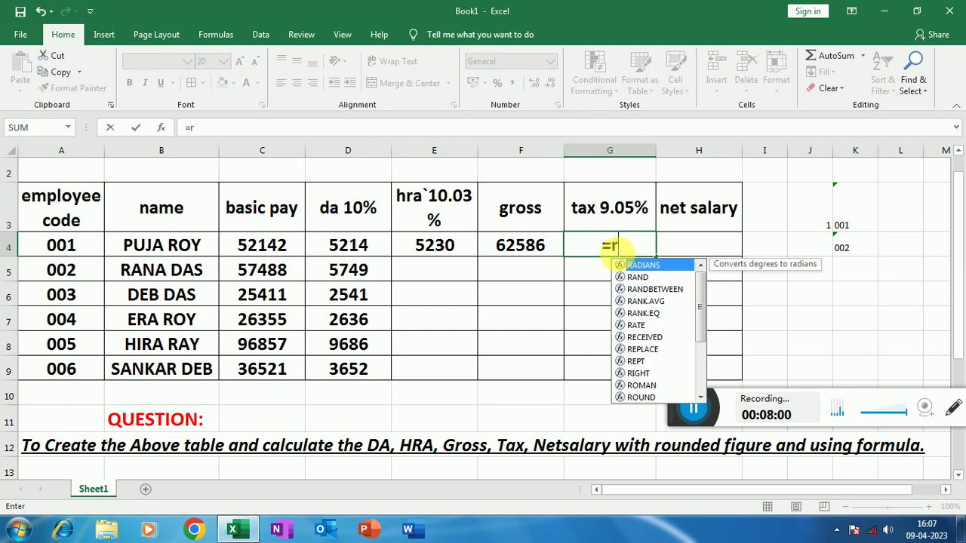
pyautogui.write('ound')
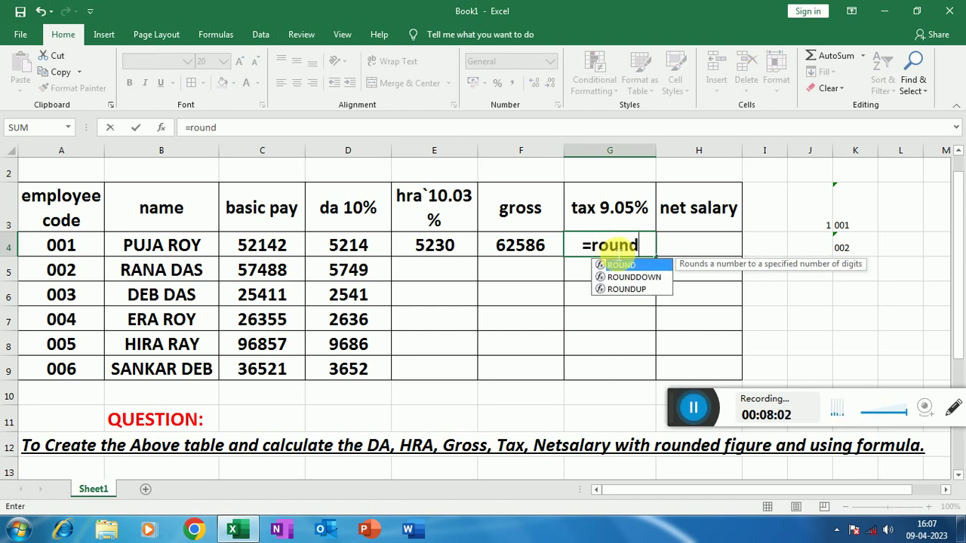
pyautogui.write('(')
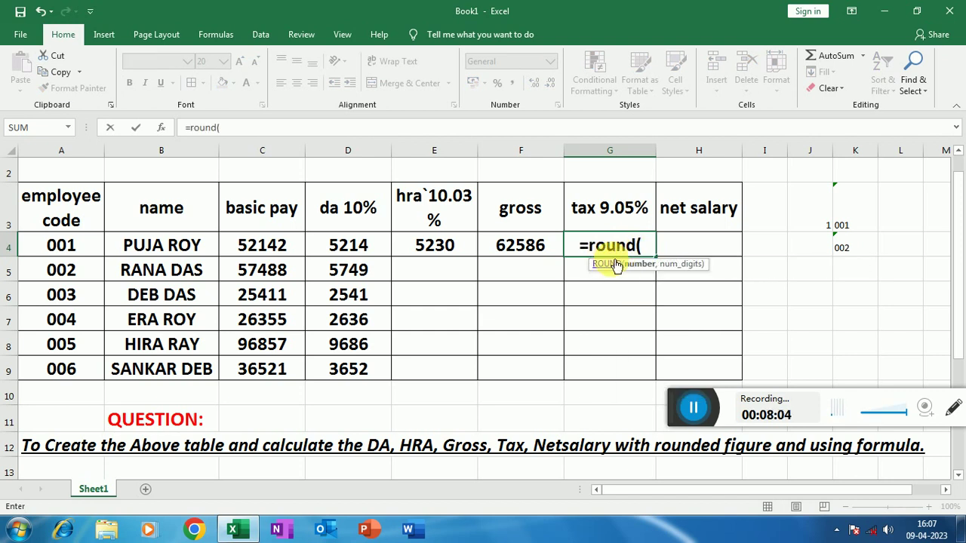
pyautogui.write('(')
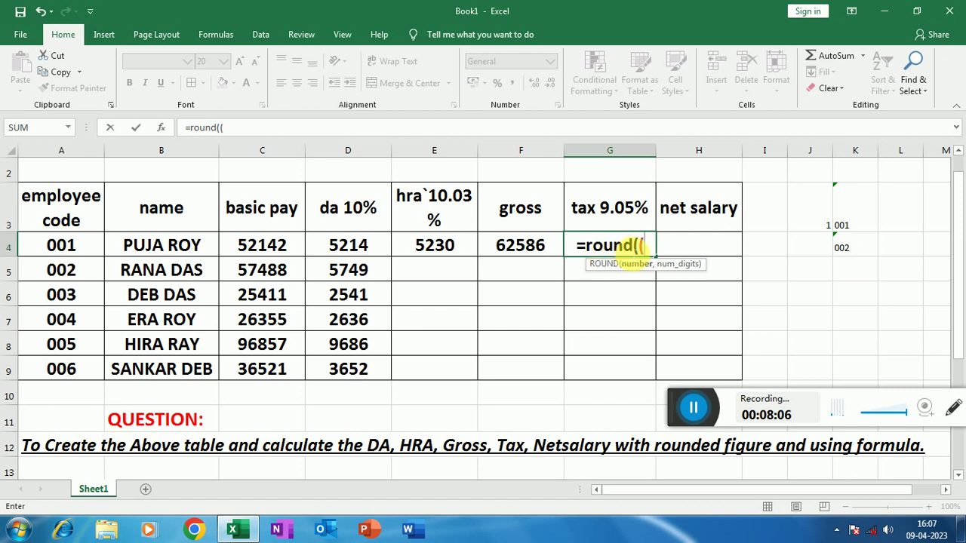
pyautogui.click(531, 246)
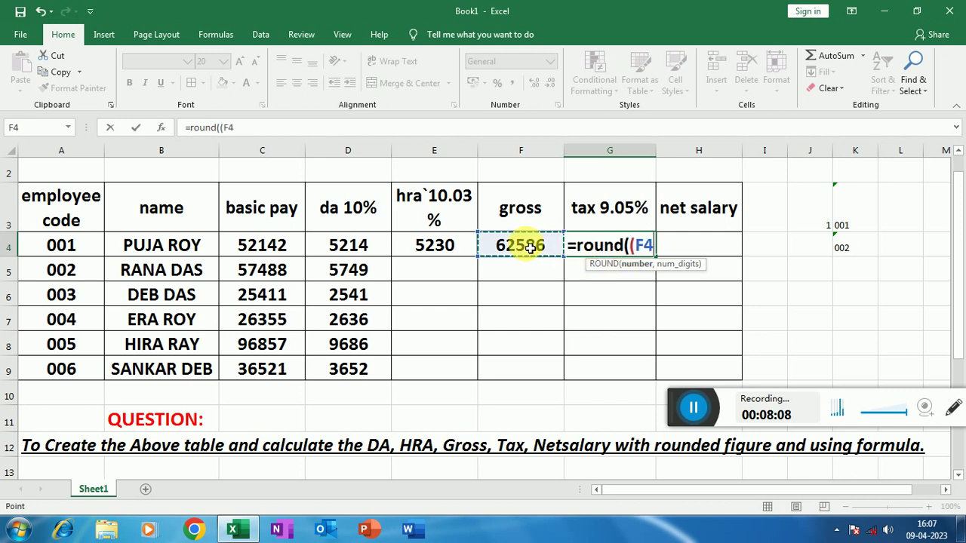
pyautogui.write('*')
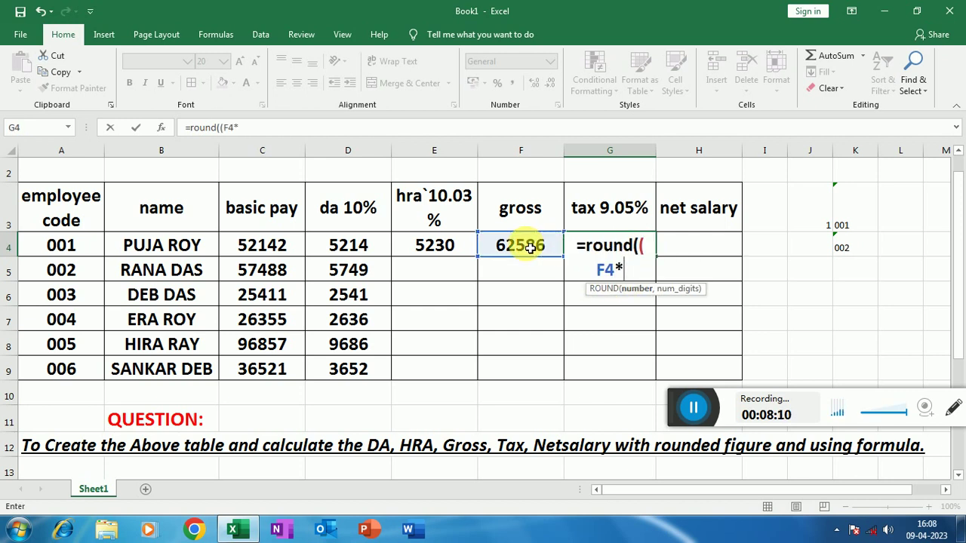
pyautogui.write('90')
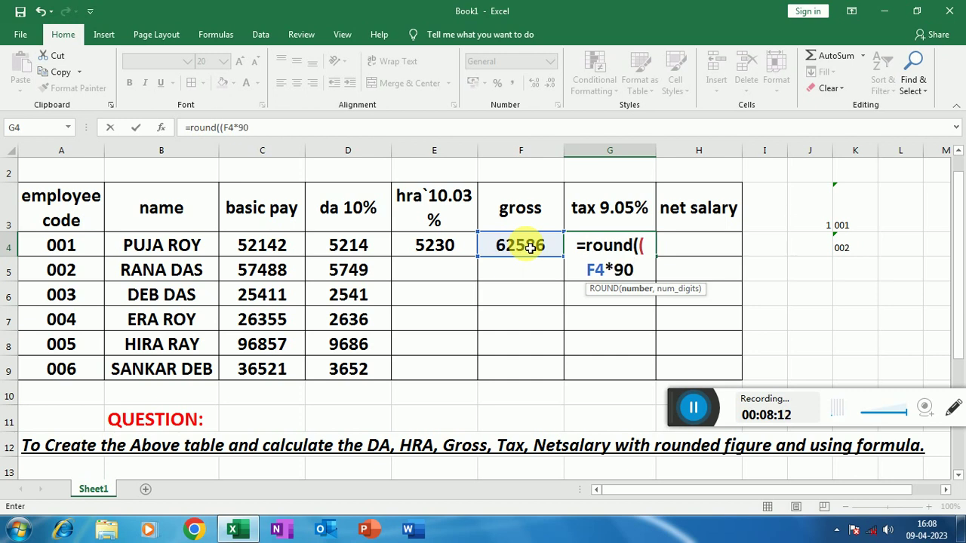
pyautogui.press('BackSpace')
pyautogui.write('.0')
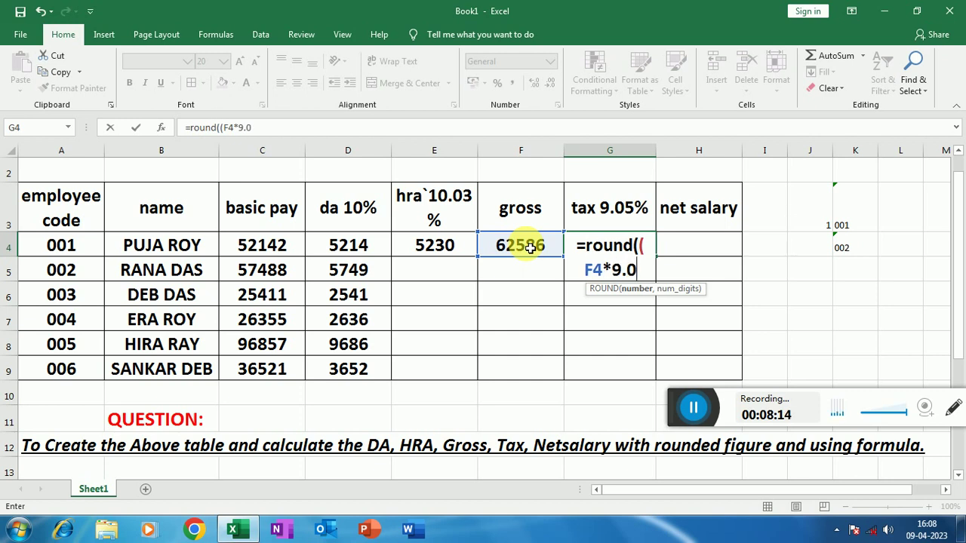
pyautogui.write('5%')
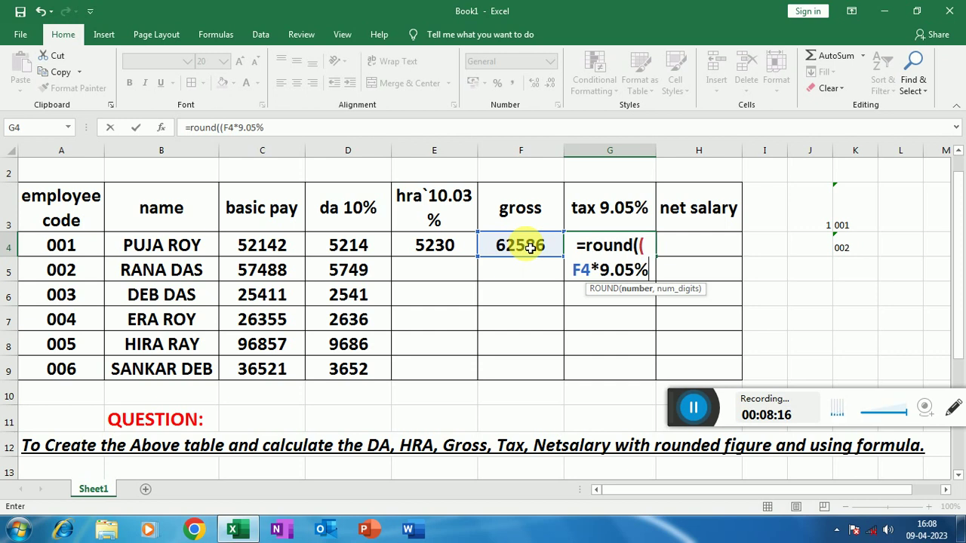
pyautogui.write('),')
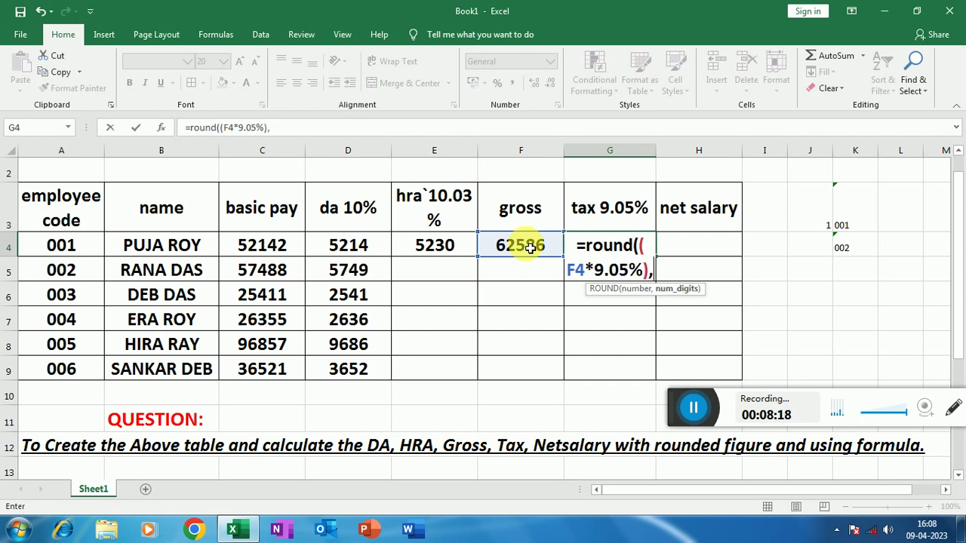
pyautogui.write('0)')
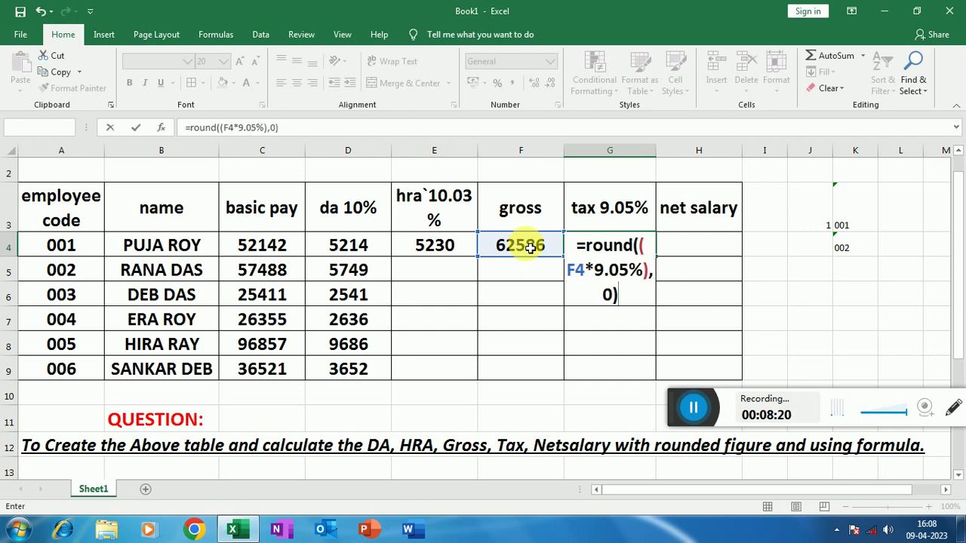
pyautogui.press('Return')
pyautogui.click(620, 253)
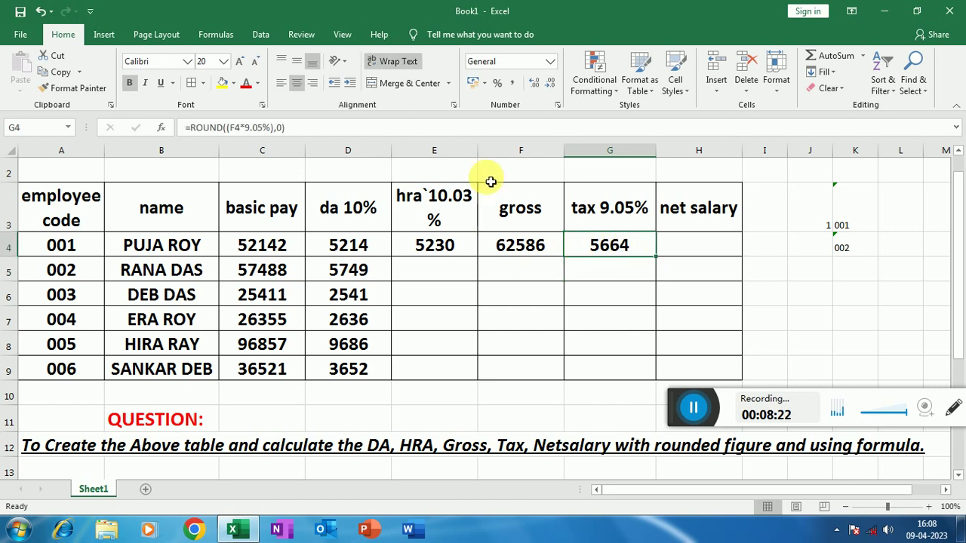
# Enter =ROUND((F4-G4),0) in H4, giving a net salary of 56922.
pyautogui.click(697, 253)
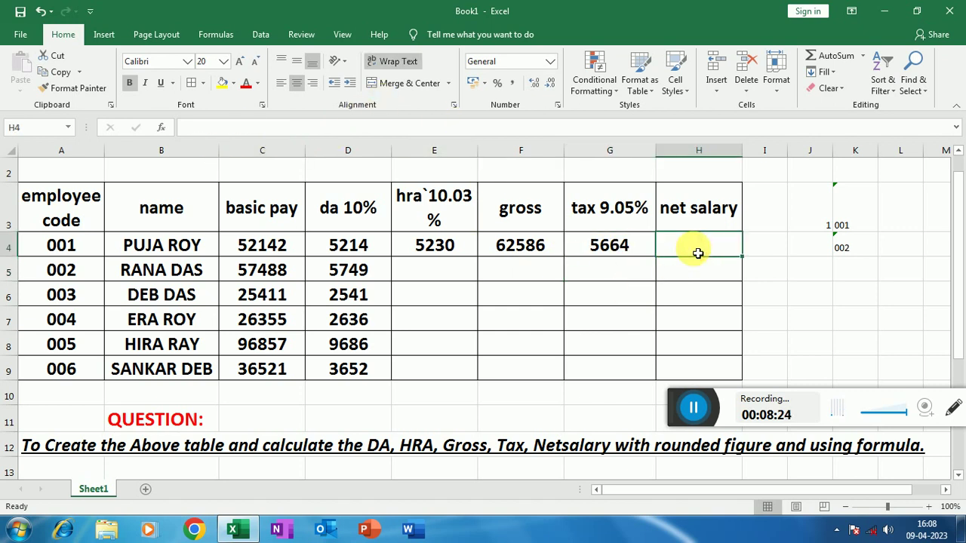
pyautogui.write('=')
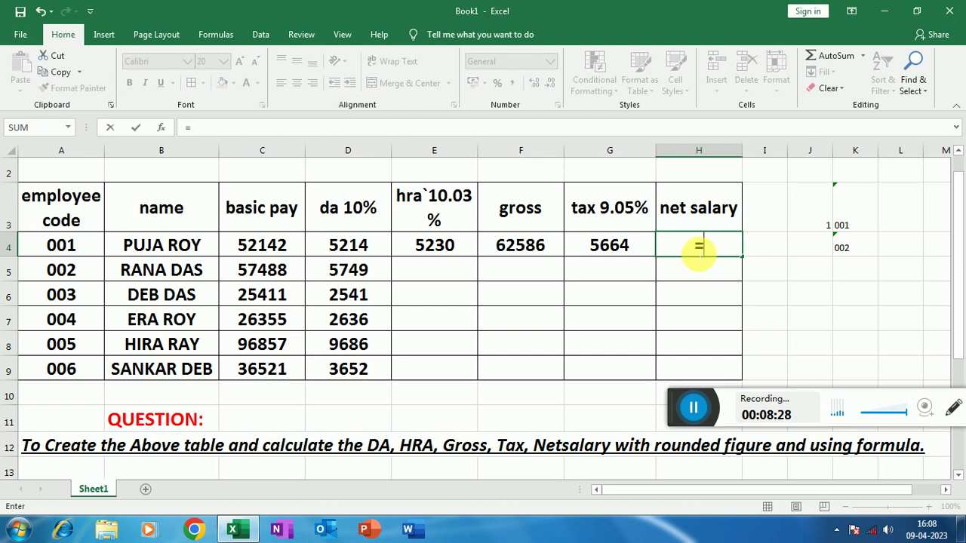
pyautogui.write('round')
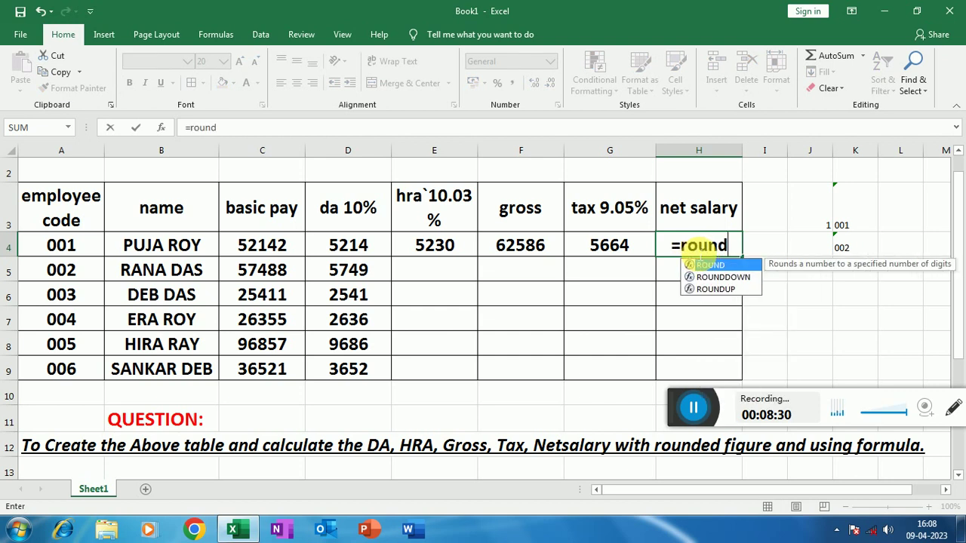
pyautogui.write('(')
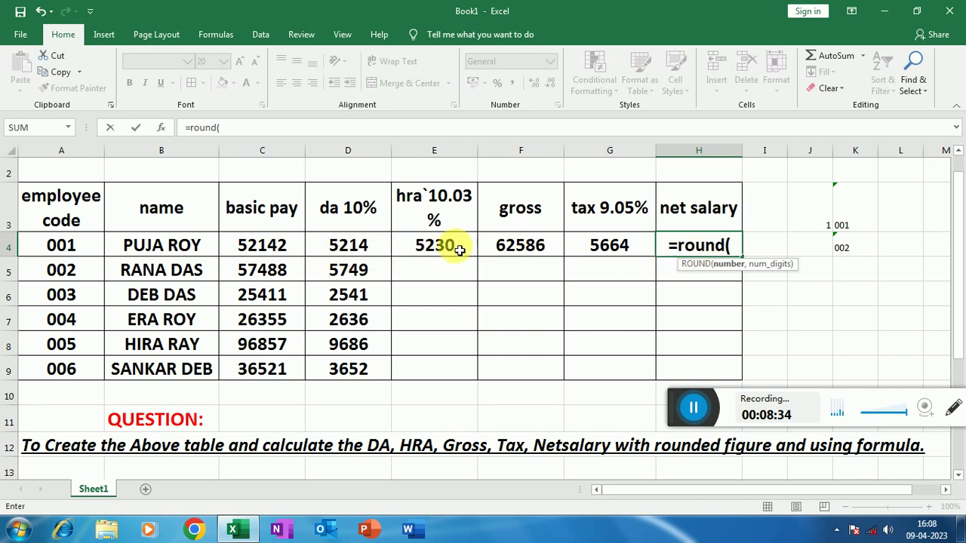
pyautogui.click(532, 253)
pyautogui.press('BackSpace')
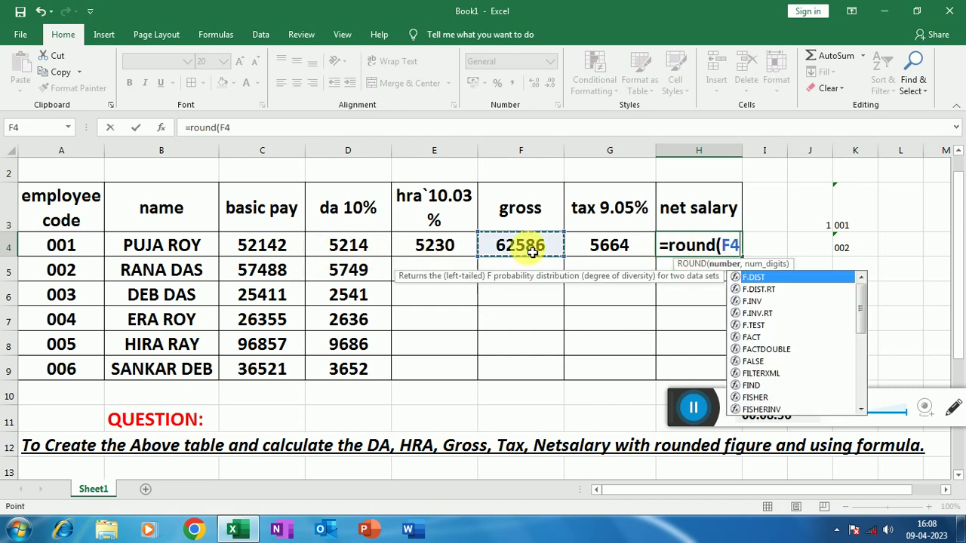
pyautogui.press('BackSpace')
pyautogui.write('(')
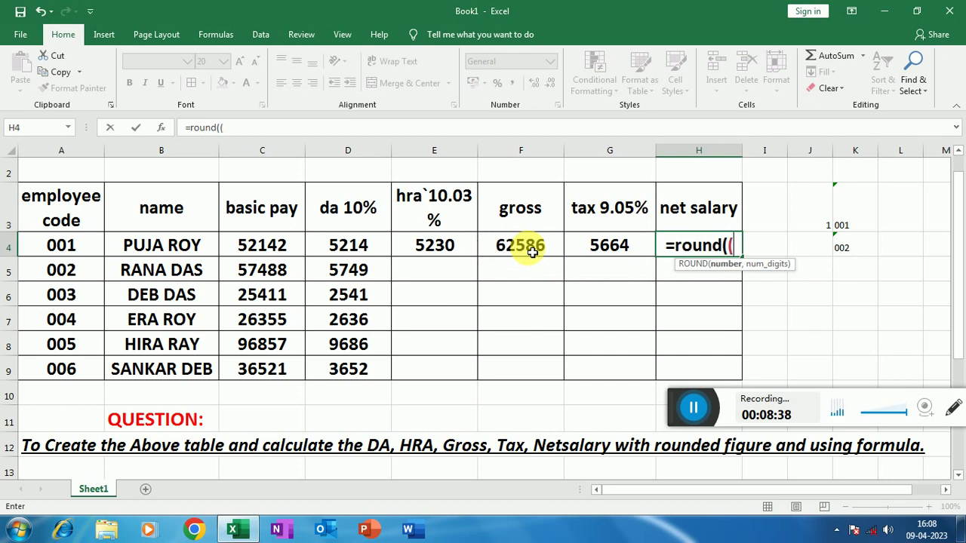
pyautogui.click(536, 251)
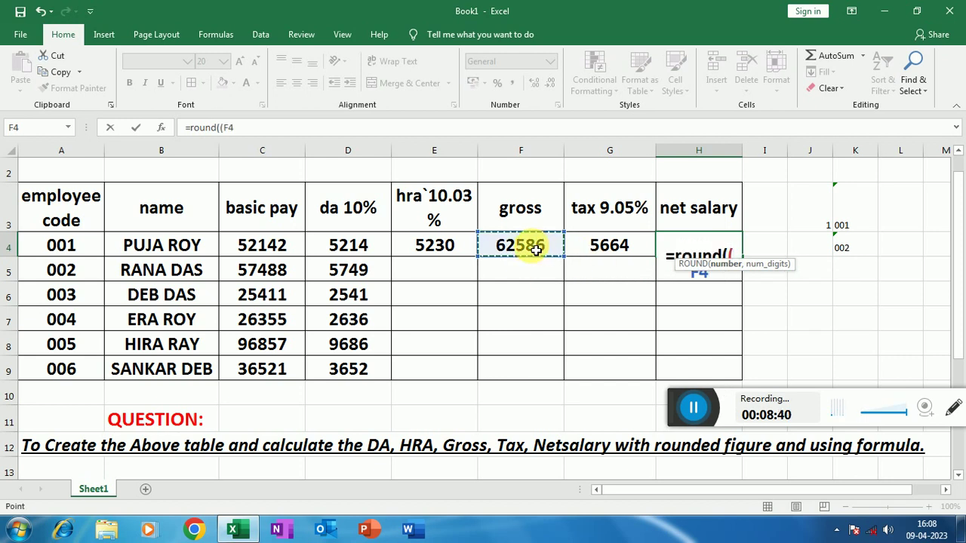
pyautogui.write('-')
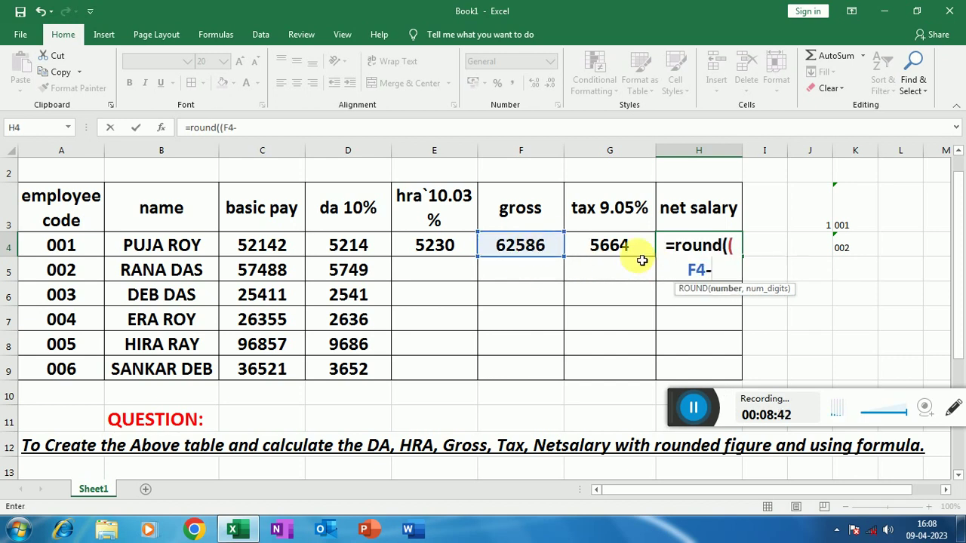
pyautogui.click(615, 248)
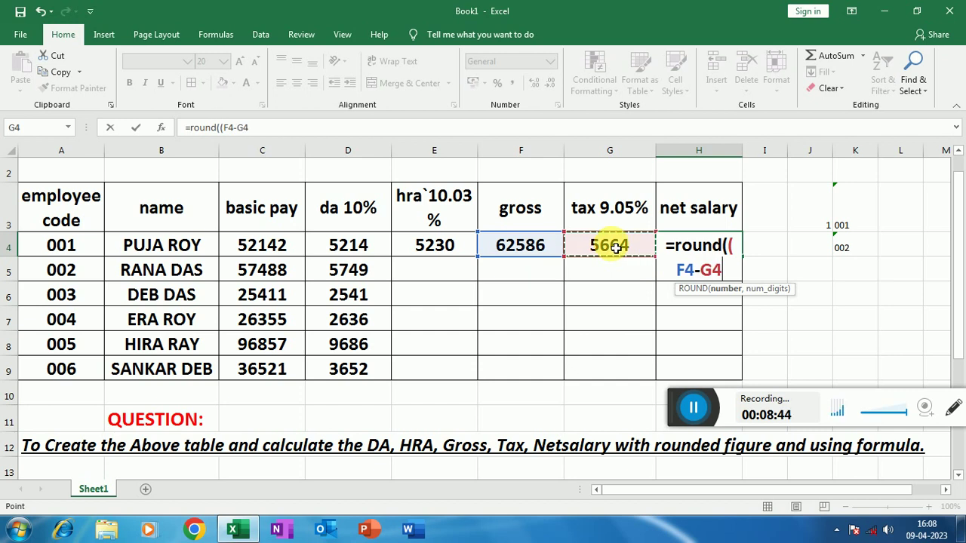
pyautogui.write(')')
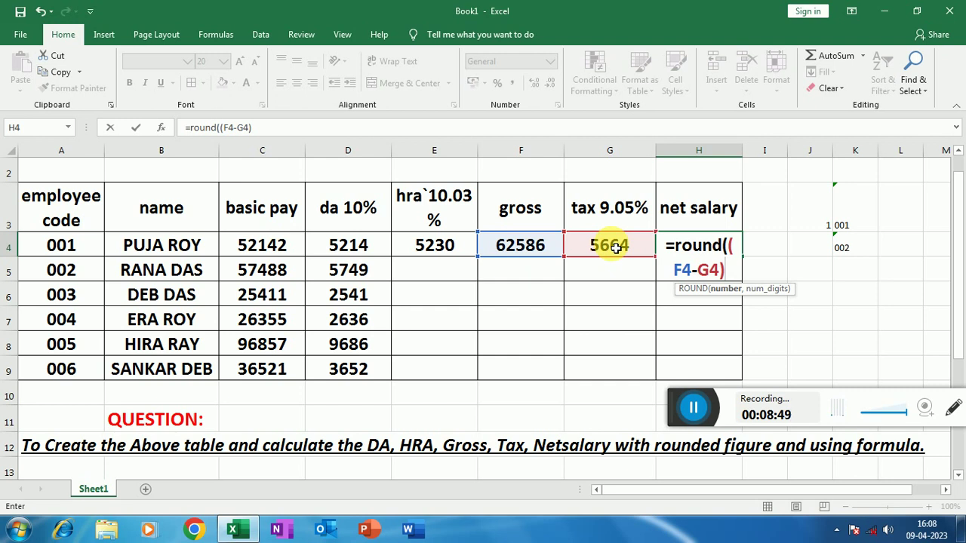
pyautogui.write(',')
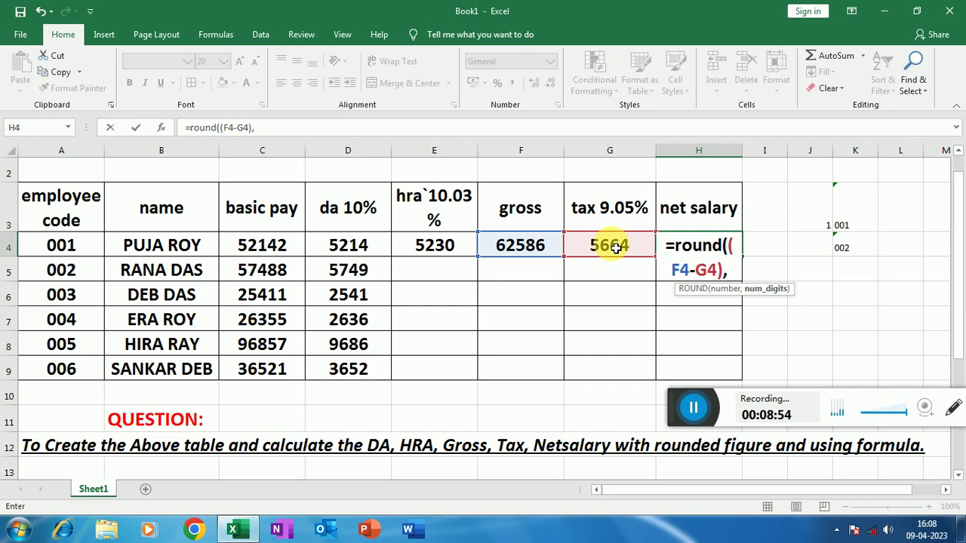
pyautogui.write('0')
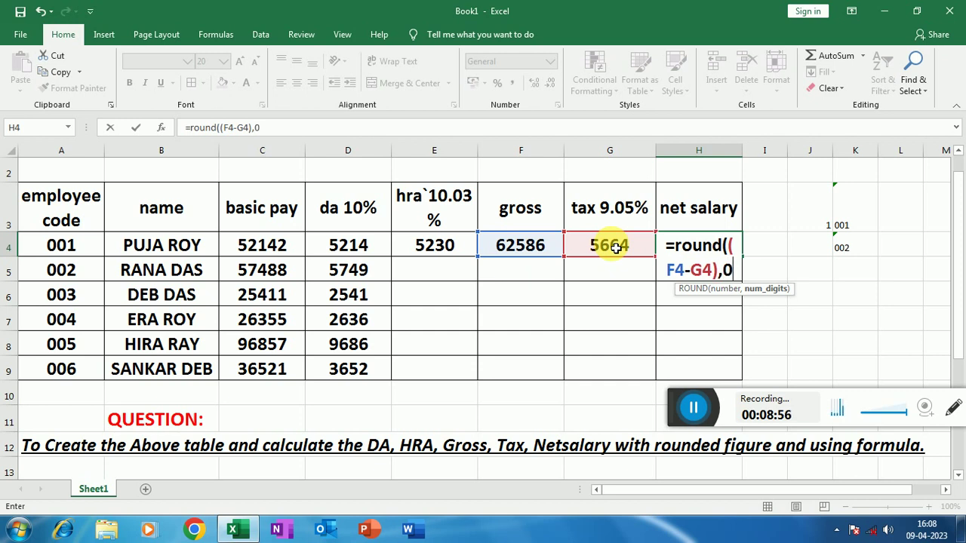
pyautogui.write(')')
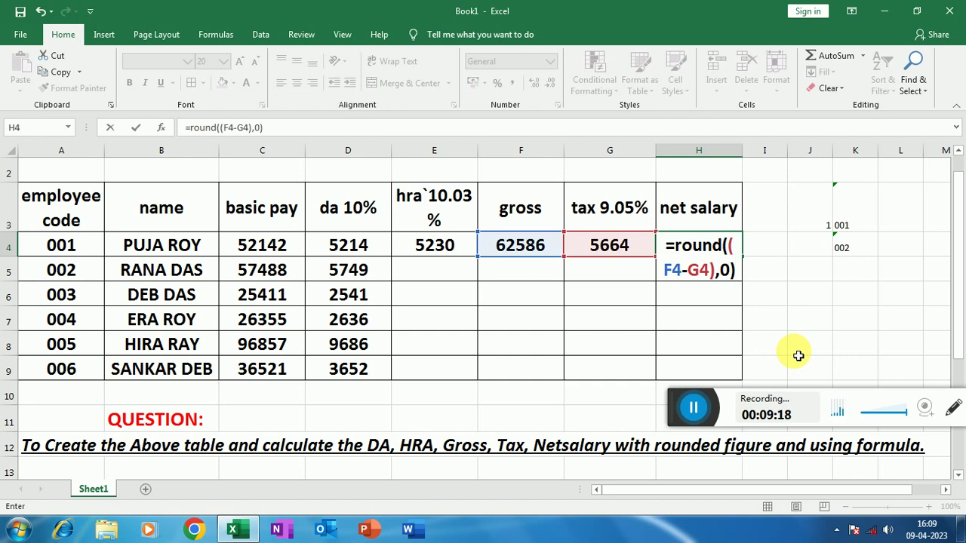
pyautogui.press('Return')
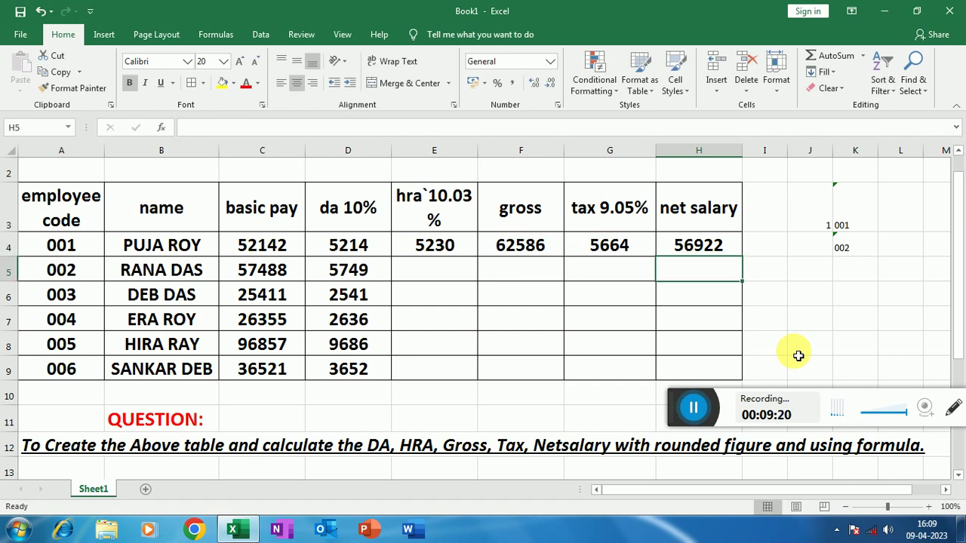
# Copy the row 4 formulas in E4:H4 down to row 9.
pyautogui.click(702, 249)
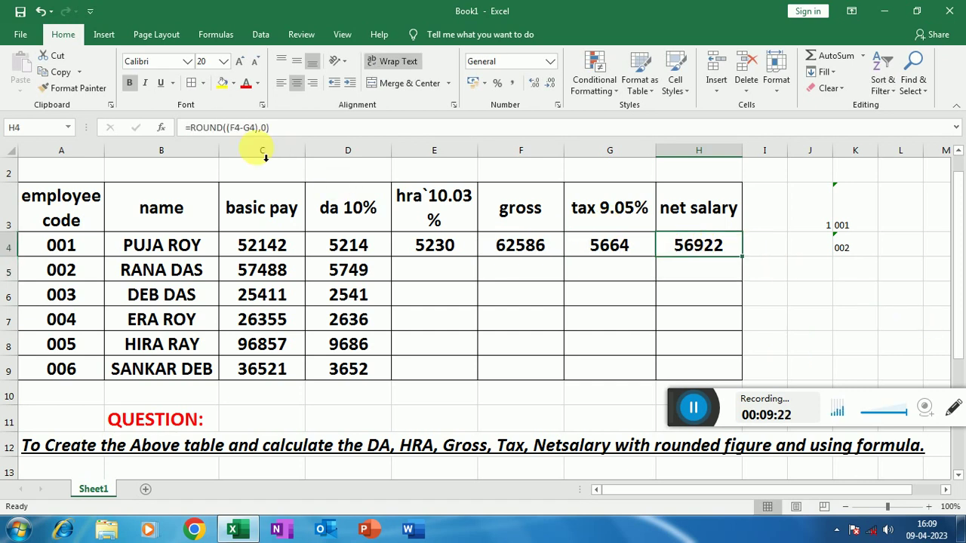
pyautogui.click(415, 244)
pyautogui.moveTo(572, 256); pyautogui.dragTo(702, 254)
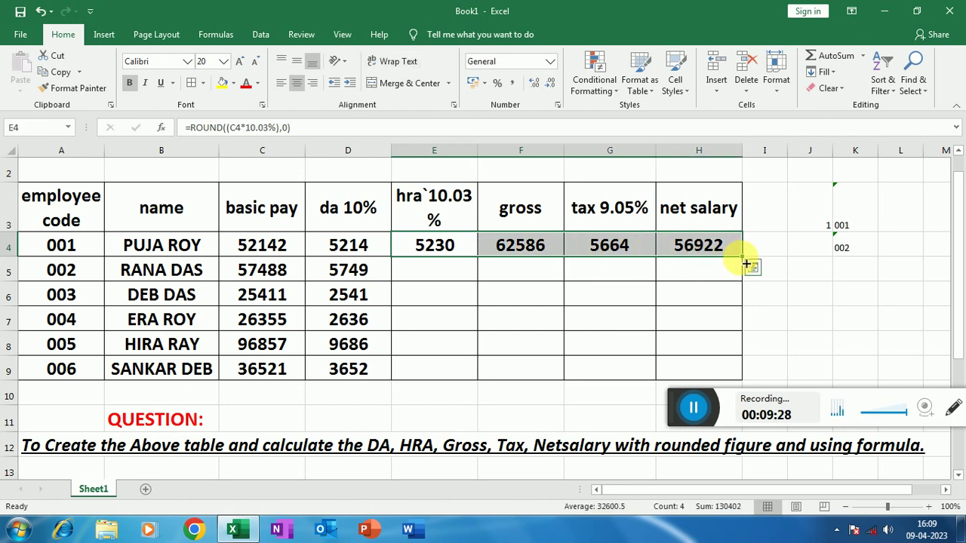
pyautogui.moveTo(745, 262); pyautogui.dragTo(727, 385)
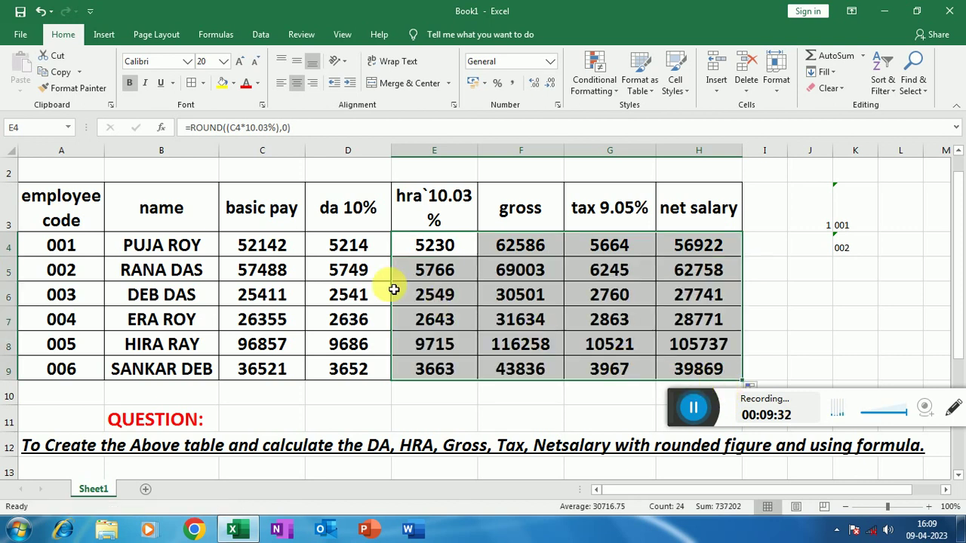
# Inspect several copied formulas in rows 7 and 8, including the DA cells.
pyautogui.click(520, 320)
pyautogui.click(426, 344)
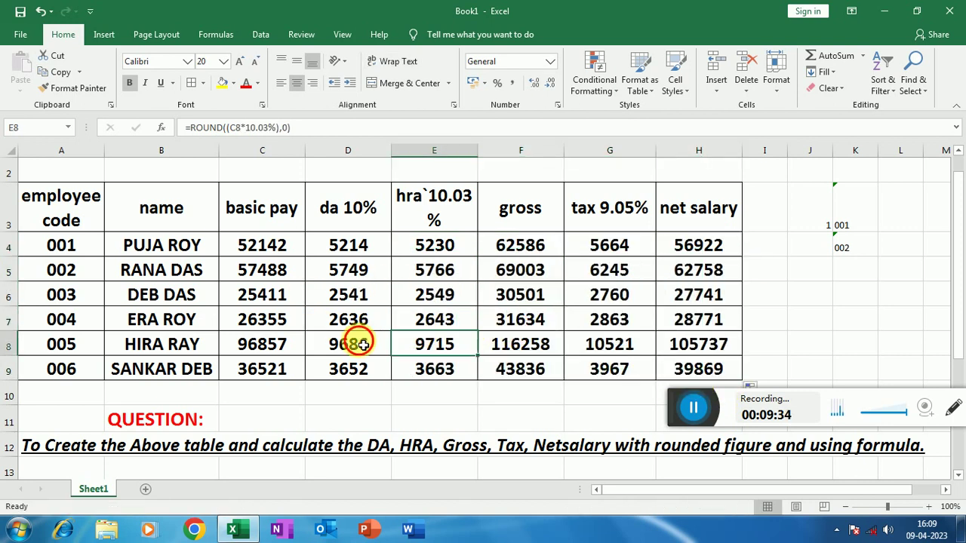
pyautogui.click(356, 341)
pyautogui.click(363, 323)
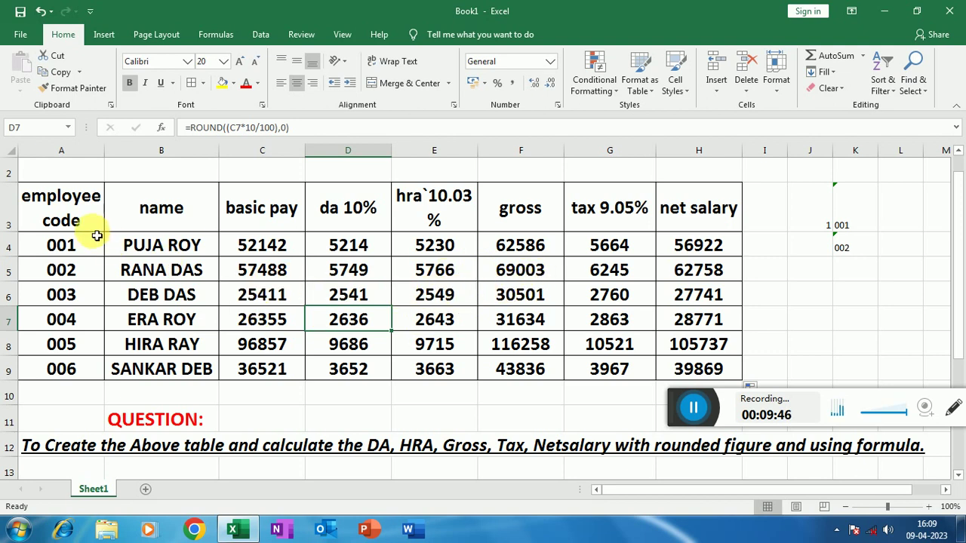
# Step across the header row from the employee code header to the HRA header in E3.
pyautogui.click(84, 207)
pyautogui.click(171, 209)
pyautogui.click(249, 209)
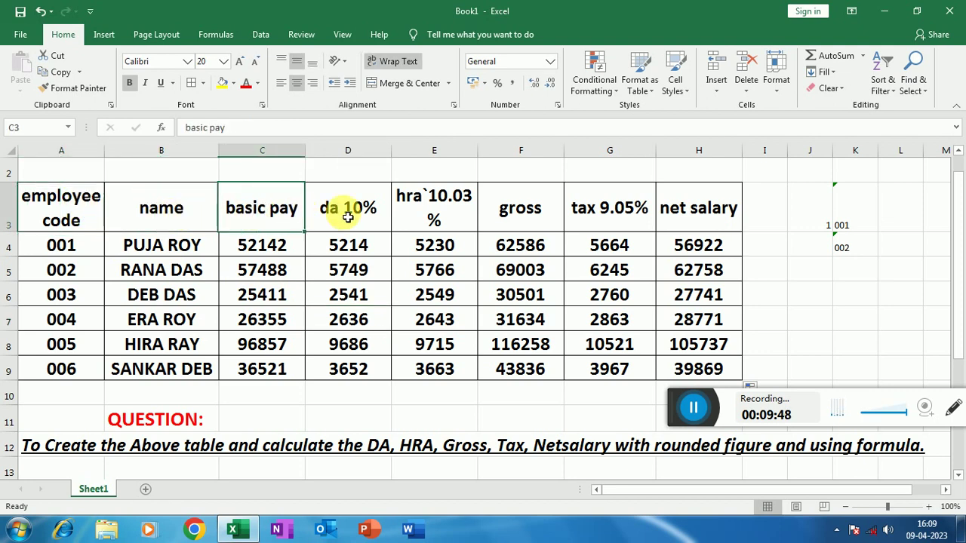
pyautogui.click(354, 209)
pyautogui.click(445, 217)
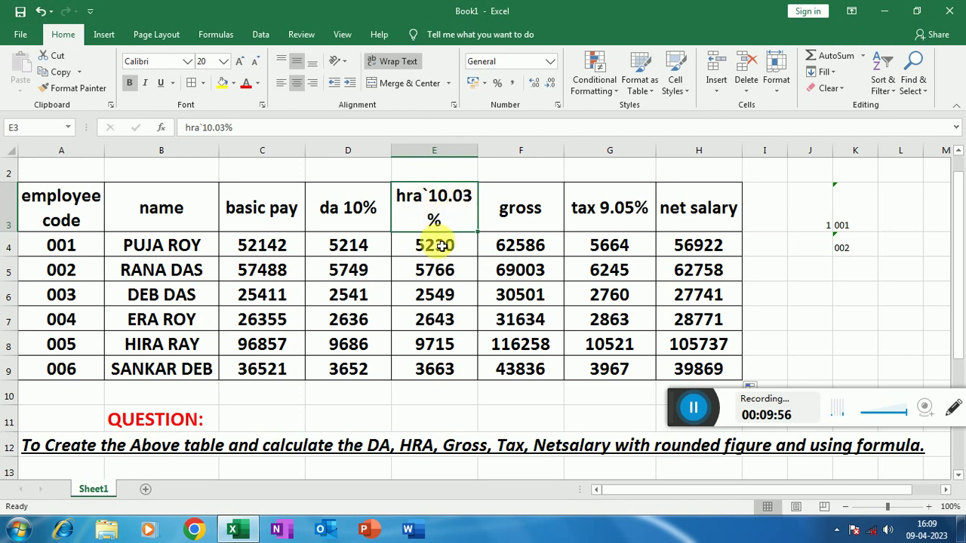
# Insert line breaks in E3 so 10.03 and % each sit on their own line.
pyautogui.doubleClick(429, 196)
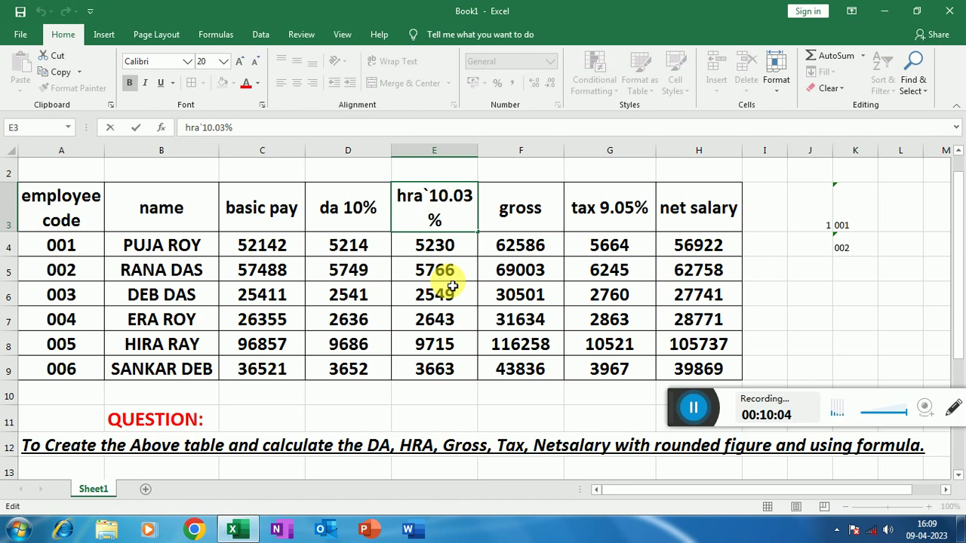
pyautogui.hotkey('alt', 'Return')
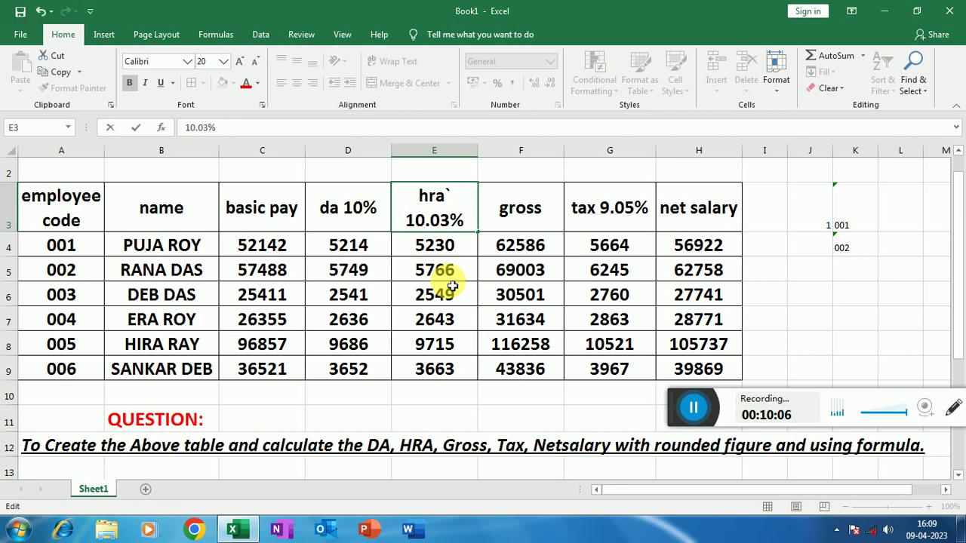
pyautogui.click(451, 220)
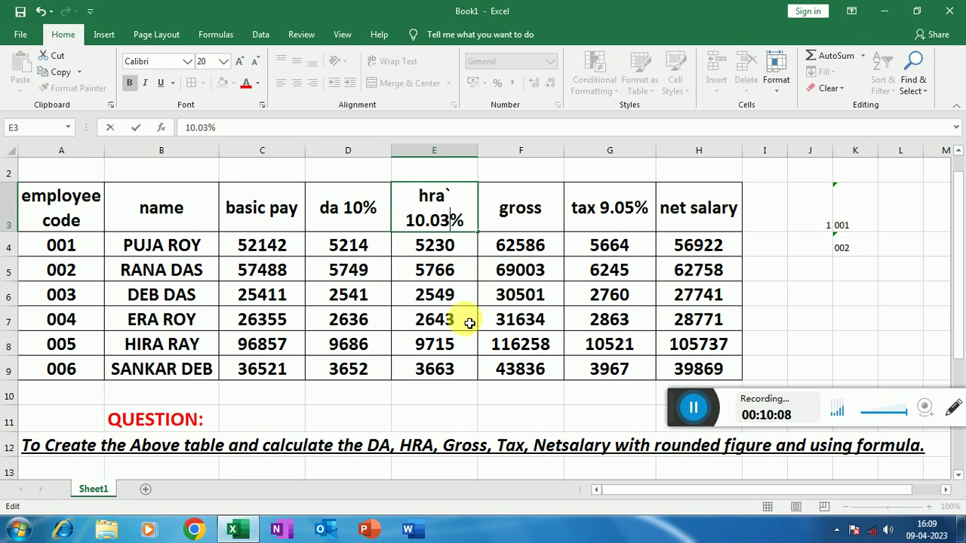
pyautogui.hotkey('alt', 'Return')
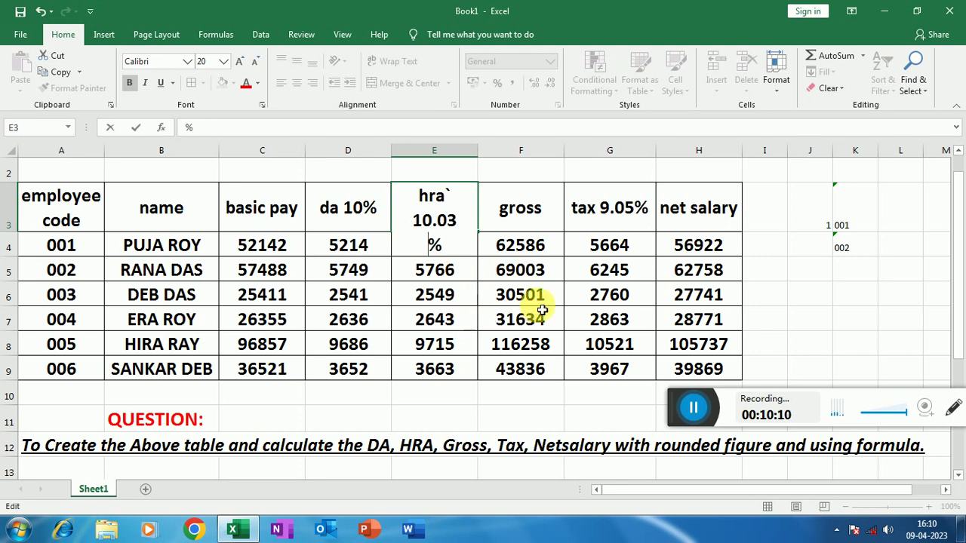
pyautogui.click(802, 273)
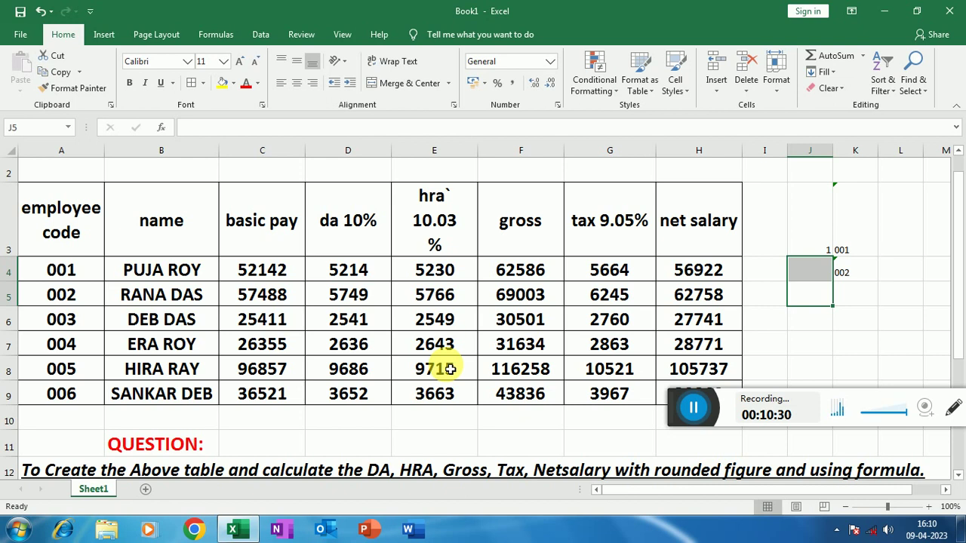
pyautogui.scroll(-1, 450, 368)
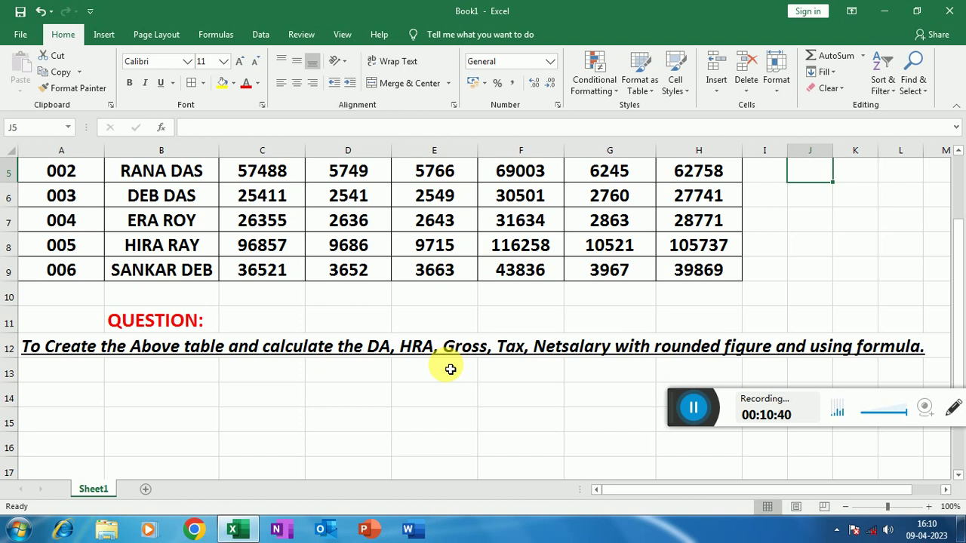
pyautogui.click(674, 425)
pyautogui.moveTo(674, 425)
pyautogui.mouseDown()
pyautogui.moveTo(414, 391)
pyautogui.moveTo(414, 417)
pyautogui.mouseUp()
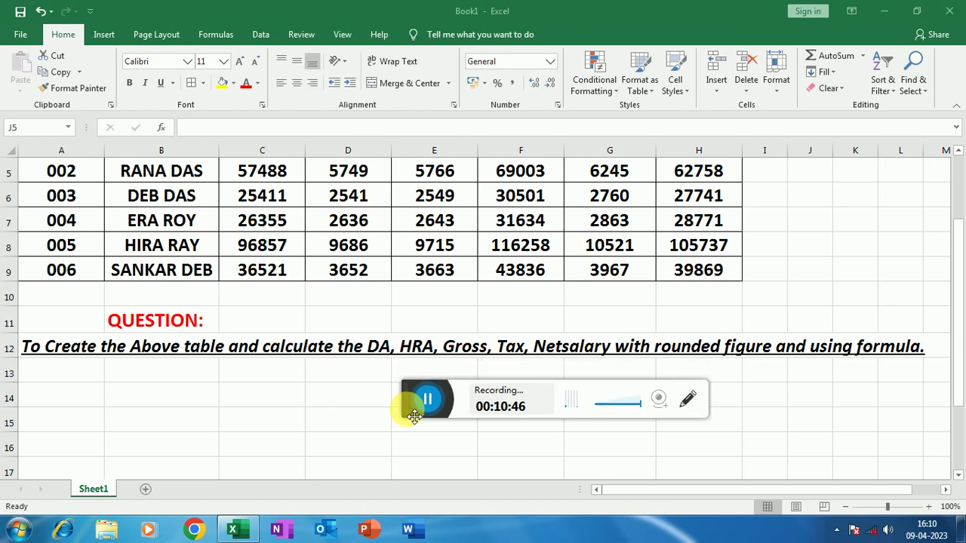